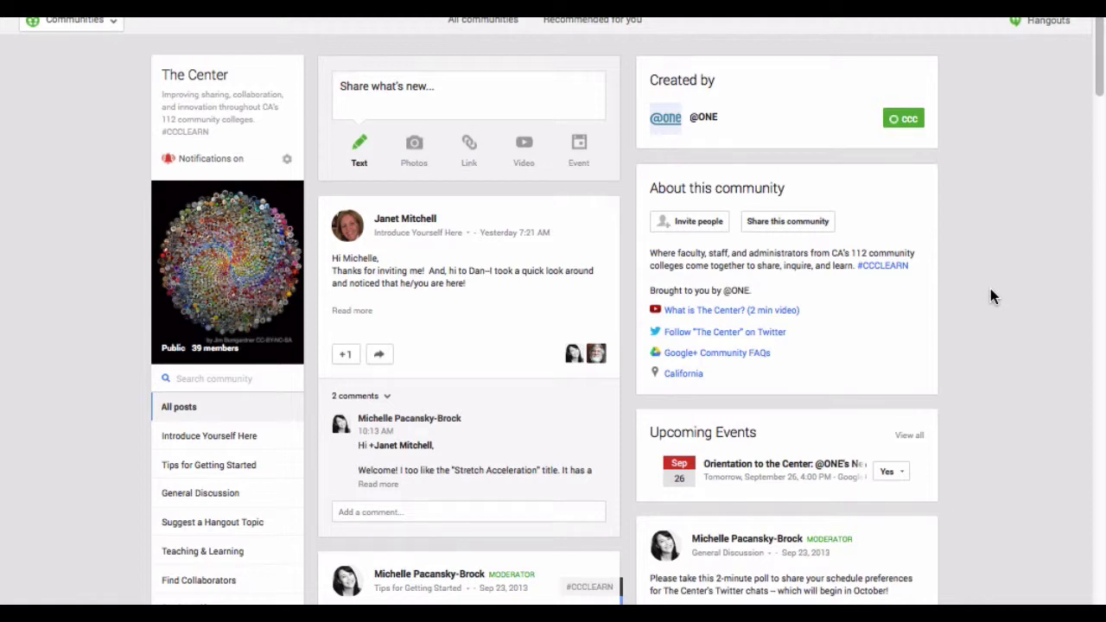
Show only The Center community's posts in the Introduce Yourself Here category.
{"action": "scroll", "coordinate": [991, 296], "scroll_direction": "down", "scroll_amount": 1}
{"action": "scroll", "coordinate": [991, 296], "scroll_direction": "down", "scroll_amount": 2}
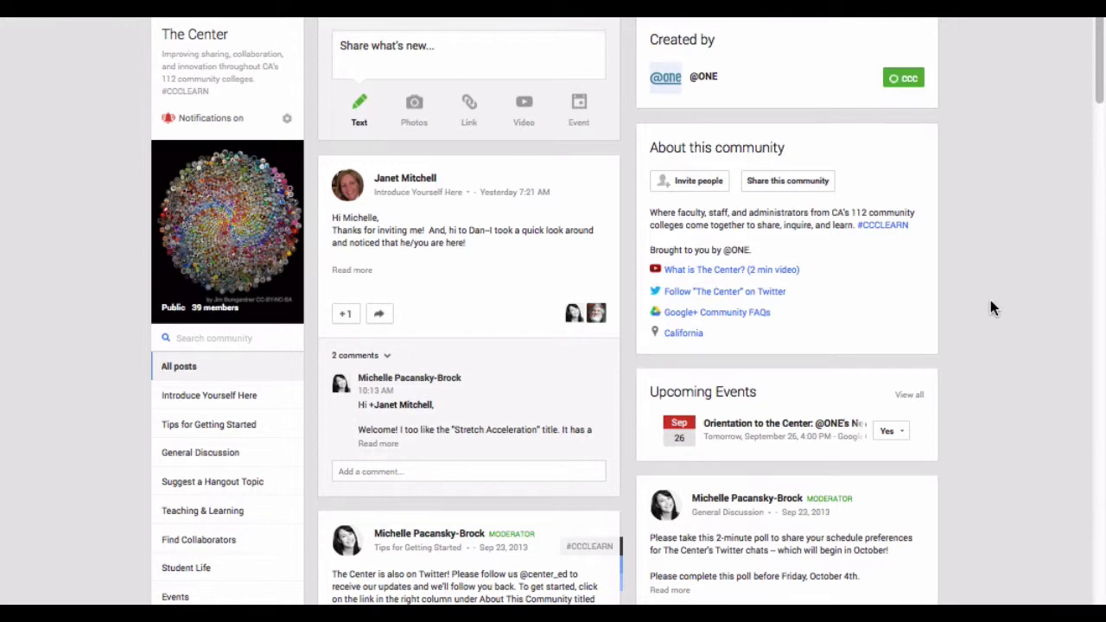
{"action": "scroll", "coordinate": [991, 300], "scroll_direction": "down", "scroll_amount": 1}
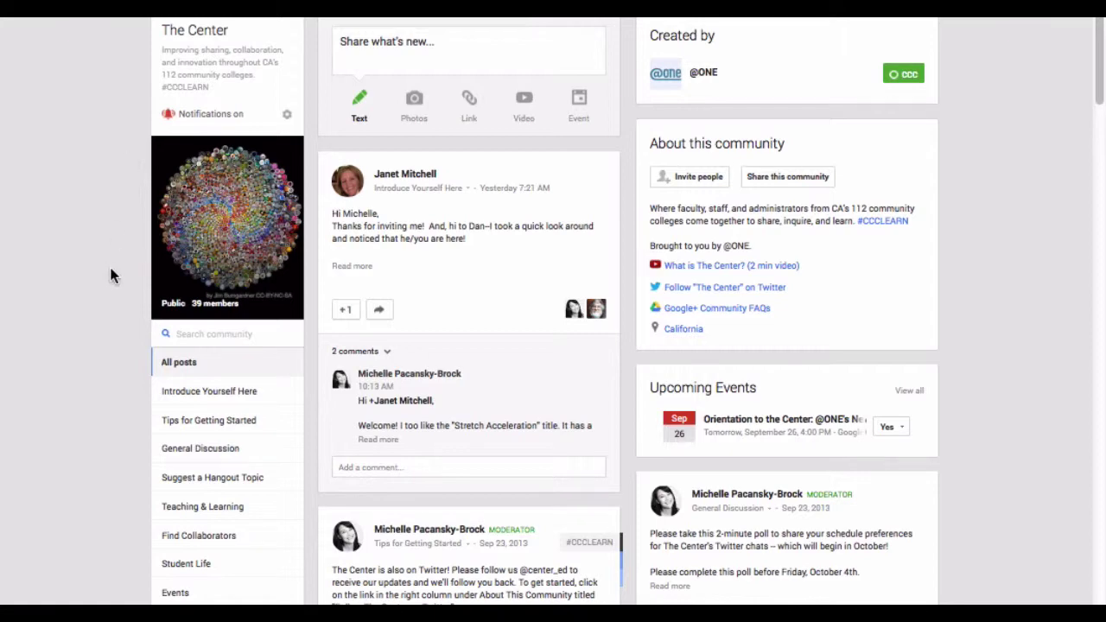
{"action": "scroll", "coordinate": [111, 269], "scroll_direction": "down", "scroll_amount": 1}
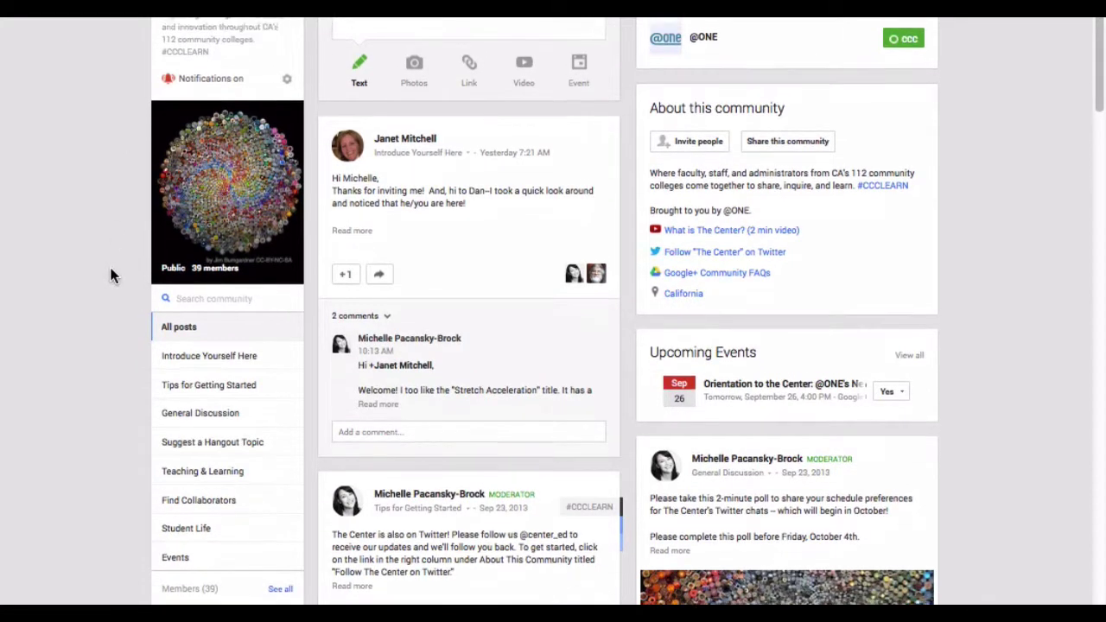
{"action": "scroll", "coordinate": [111, 271], "scroll_direction": "down", "scroll_amount": 2}
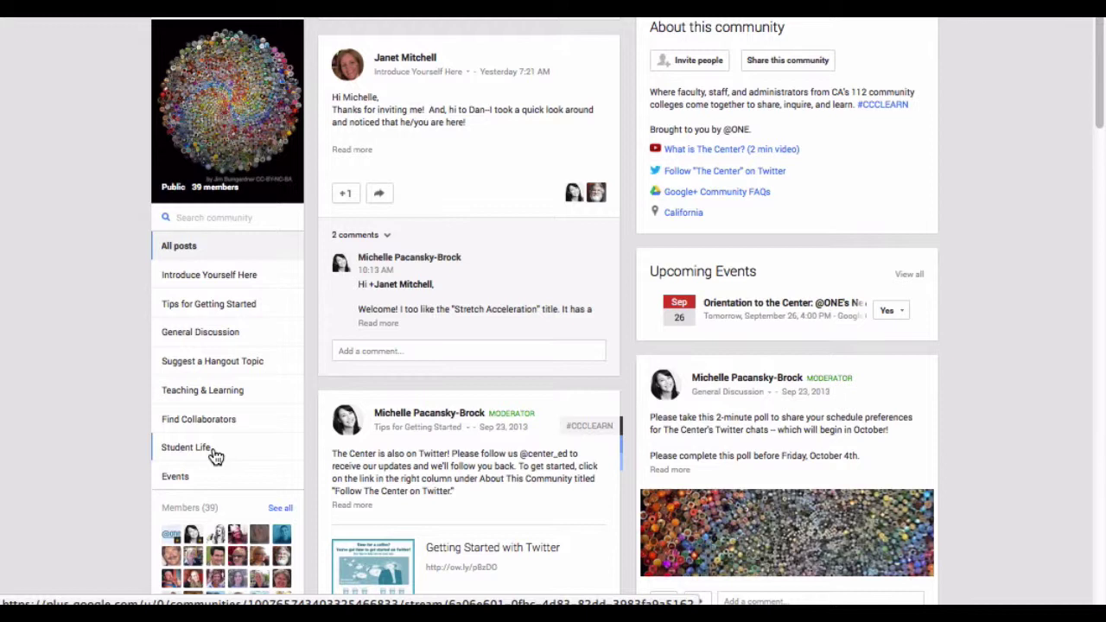
{"action": "scroll", "coordinate": [216, 456], "scroll_direction": "up", "scroll_amount": 1}
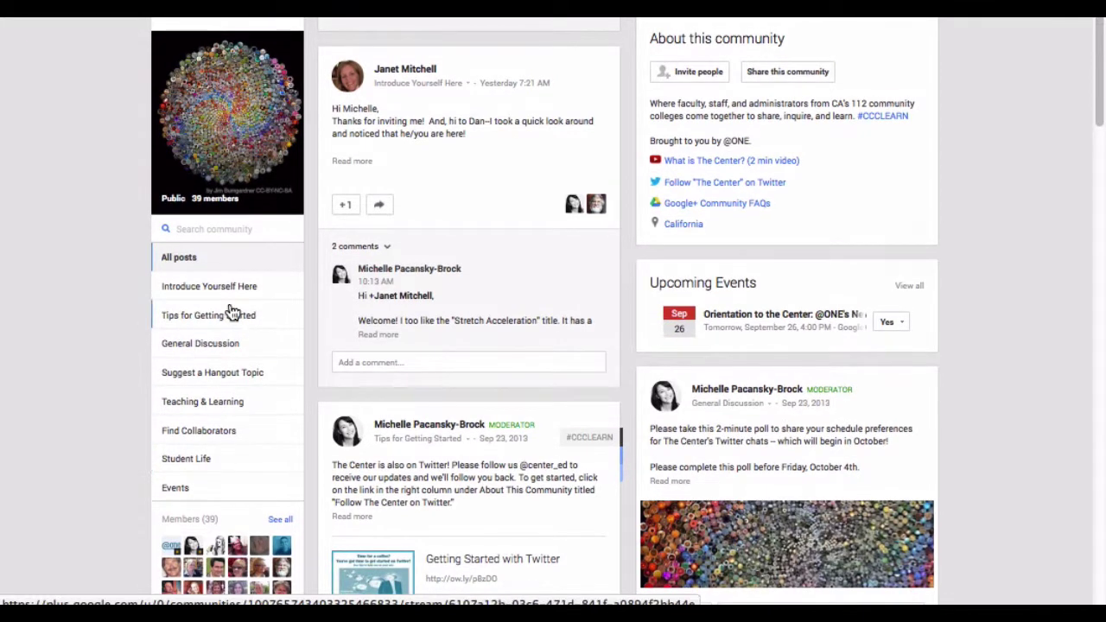
{"action": "left_click", "coordinate": [221, 290]}
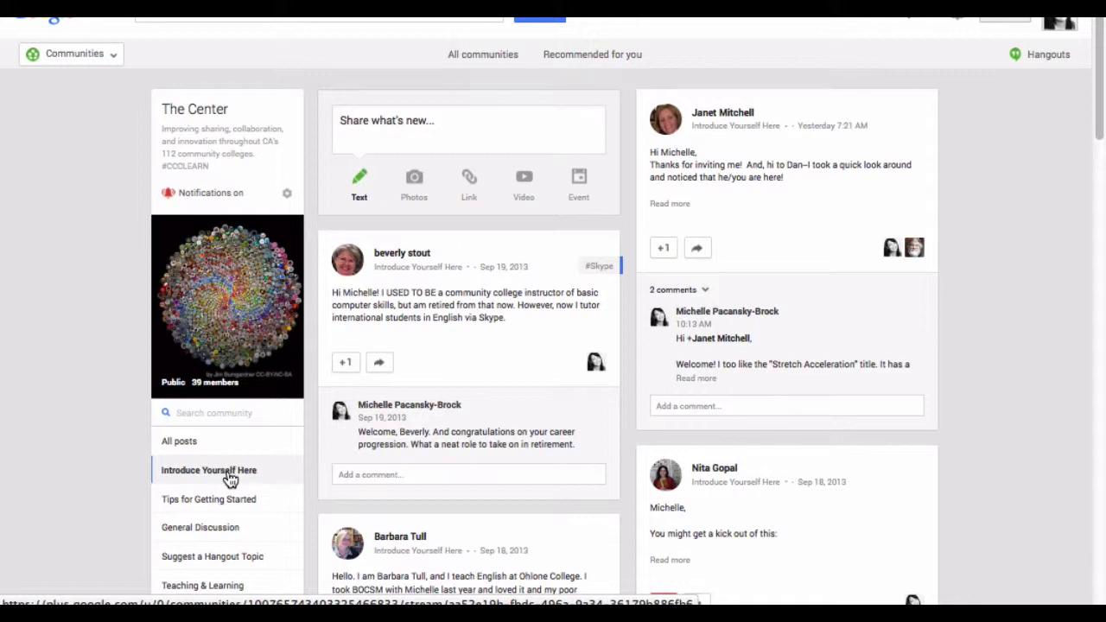
Examine the posts under Introduce Yourself Here and the community's list of discussion categories.
{"action": "scroll", "coordinate": [230, 481], "scroll_direction": "down", "scroll_amount": 1}
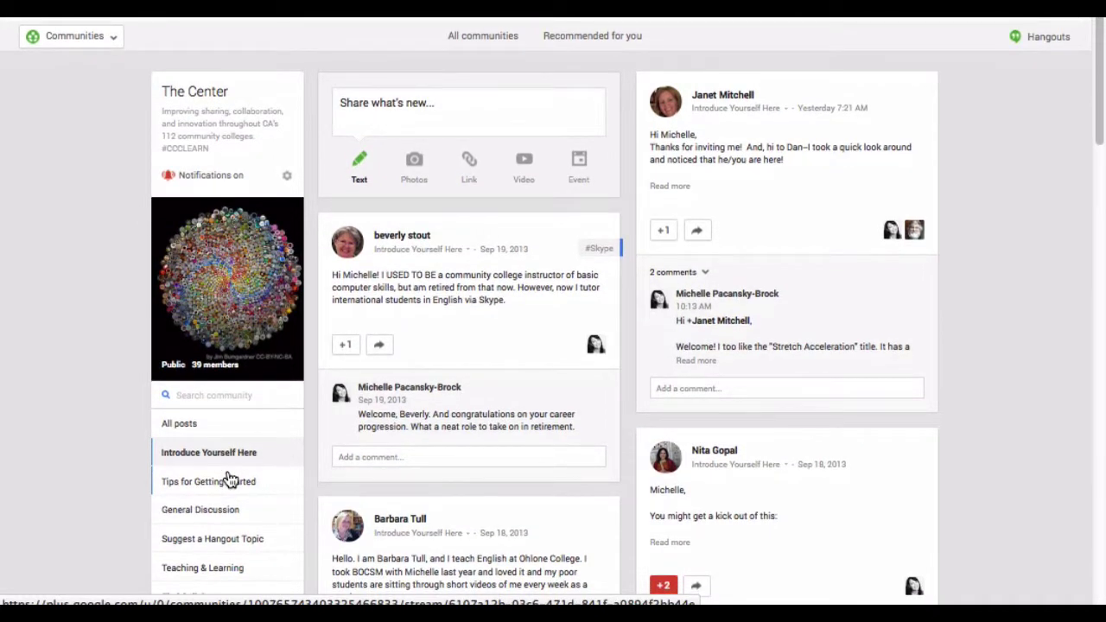
{"action": "scroll", "coordinate": [230, 480], "scroll_direction": "up", "scroll_amount": 1}
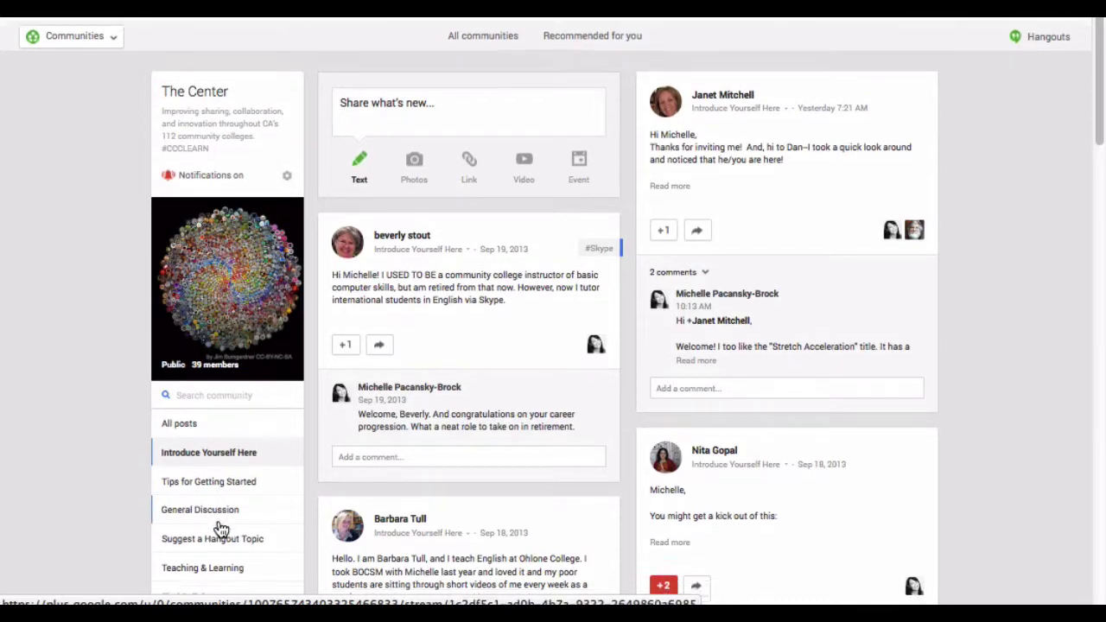
{"action": "scroll", "coordinate": [220, 527], "scroll_direction": "down", "scroll_amount": 2}
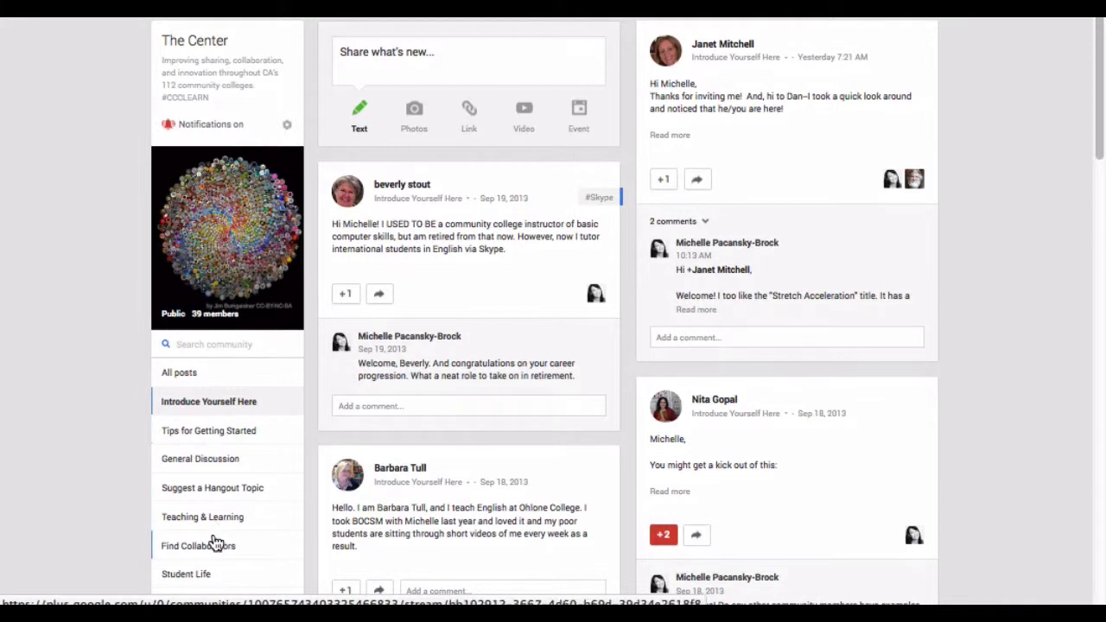
{"action": "scroll", "coordinate": [216, 543], "scroll_direction": "down", "scroll_amount": 1}
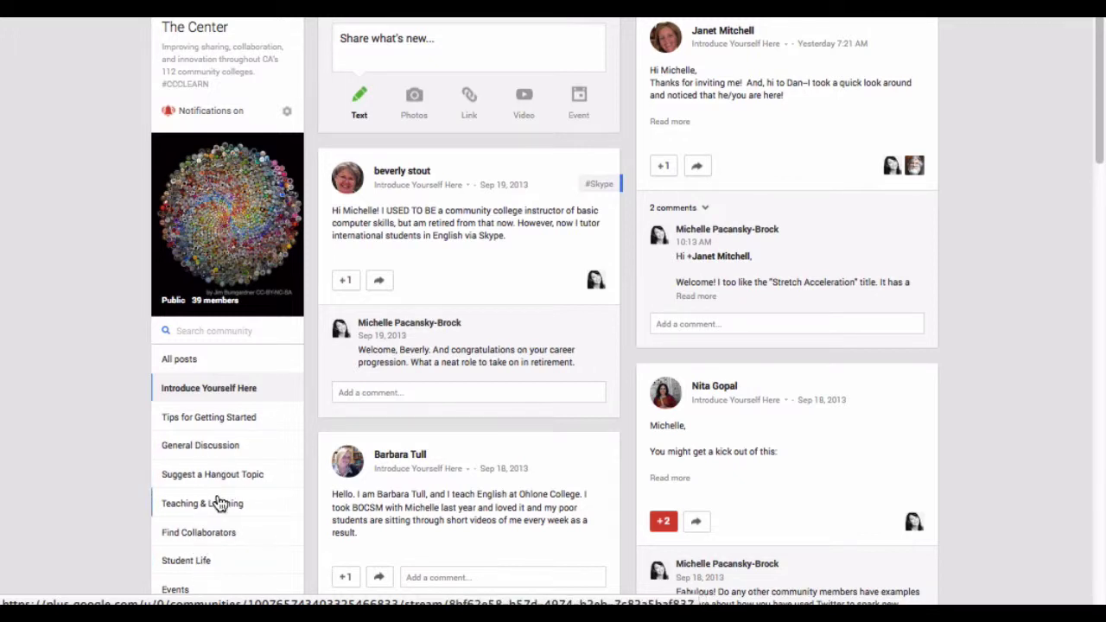
{"action": "scroll", "coordinate": [225, 512], "scroll_direction": "down", "scroll_amount": 1}
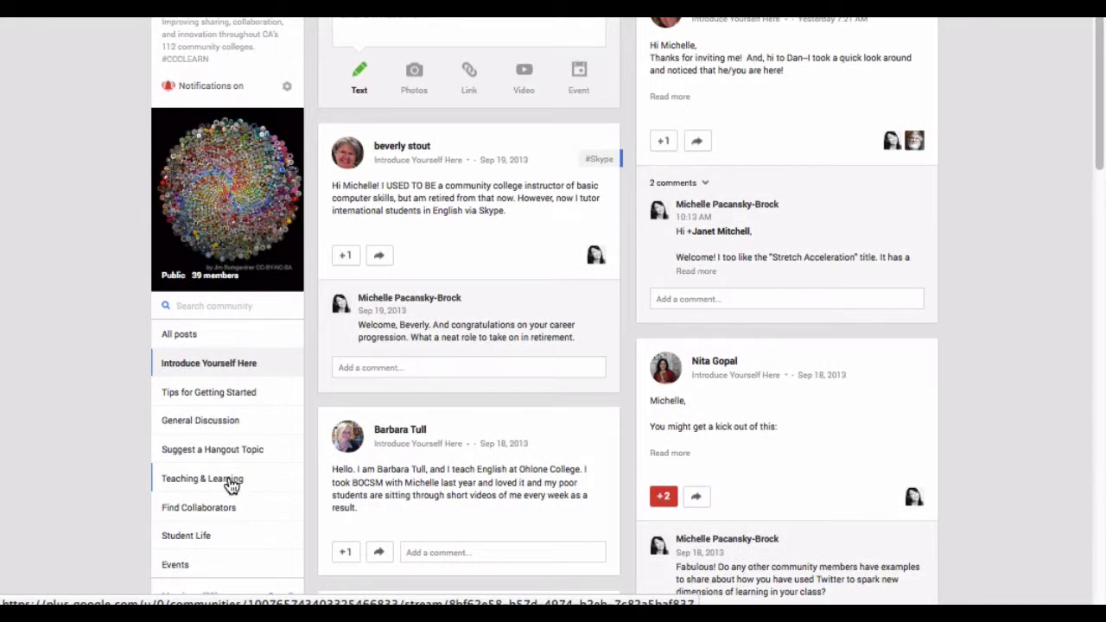
{"action": "scroll", "coordinate": [227, 467], "scroll_direction": "up", "scroll_amount": 1}
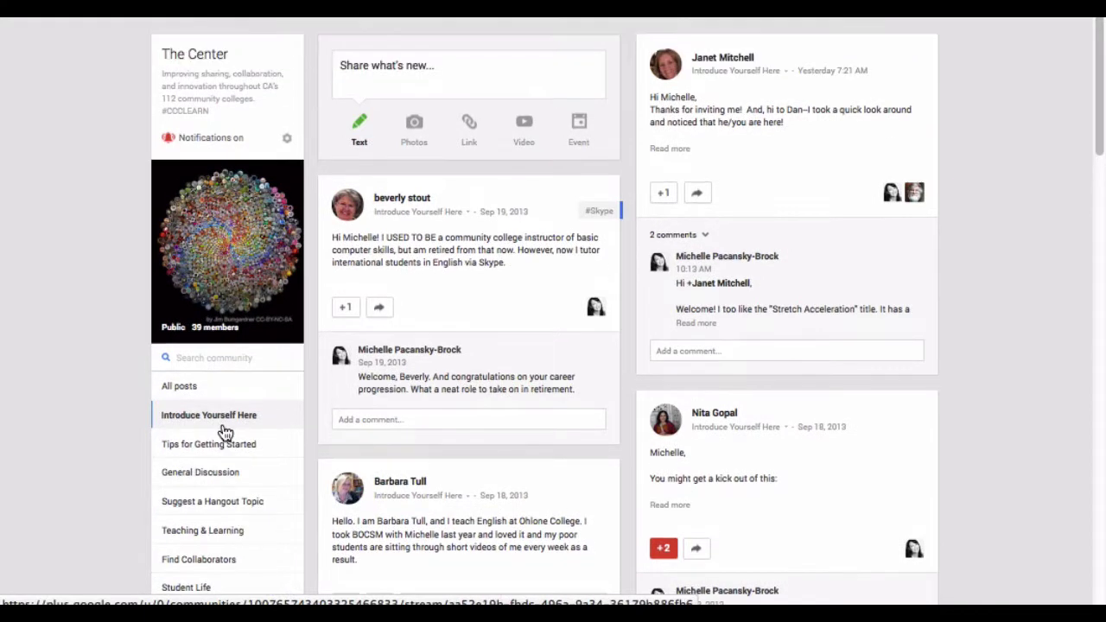
{"action": "scroll", "coordinate": [382, 86], "scroll_direction": "up", "scroll_amount": 1}
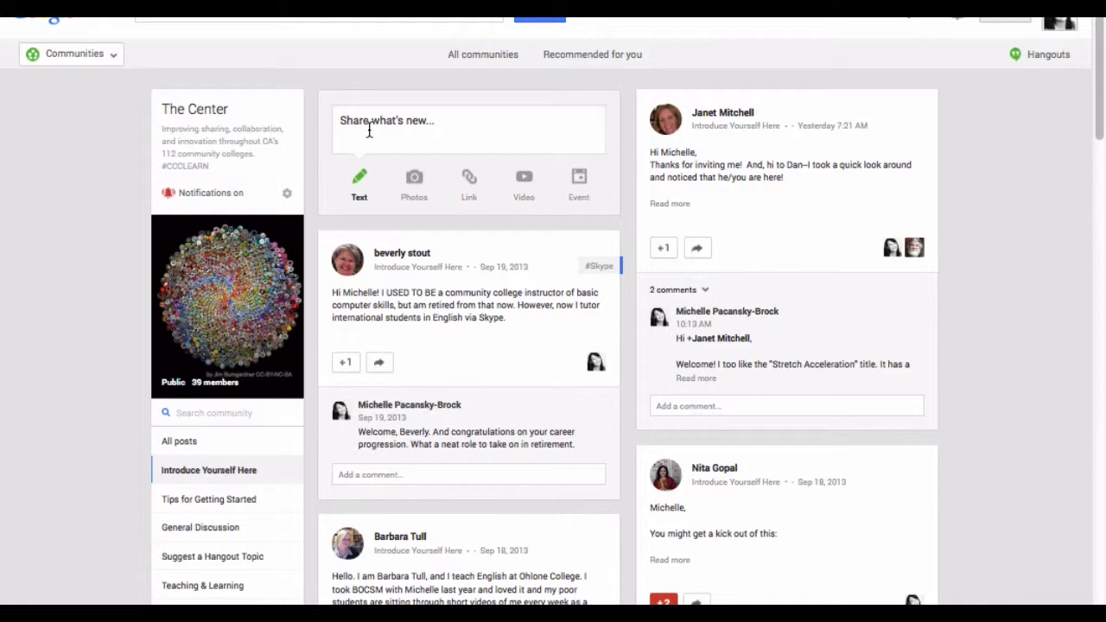
Open the full member list of The Center community and look through it.
{"action": "scroll", "coordinate": [115, 309], "scroll_direction": "down", "scroll_amount": 3}
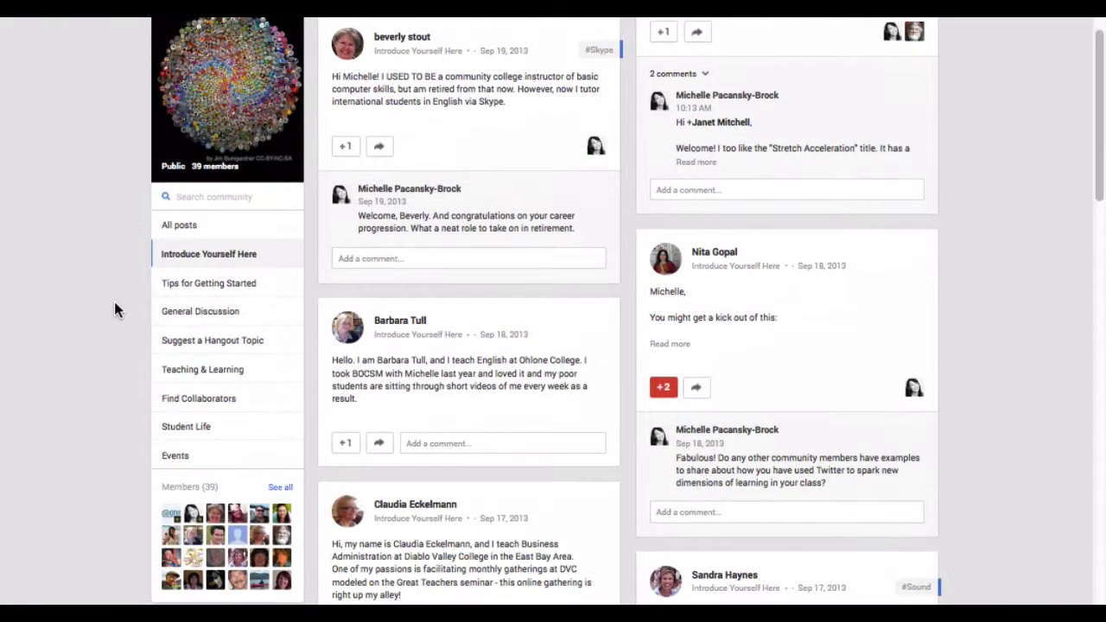
{"action": "scroll", "coordinate": [114, 302], "scroll_direction": "down", "scroll_amount": 2}
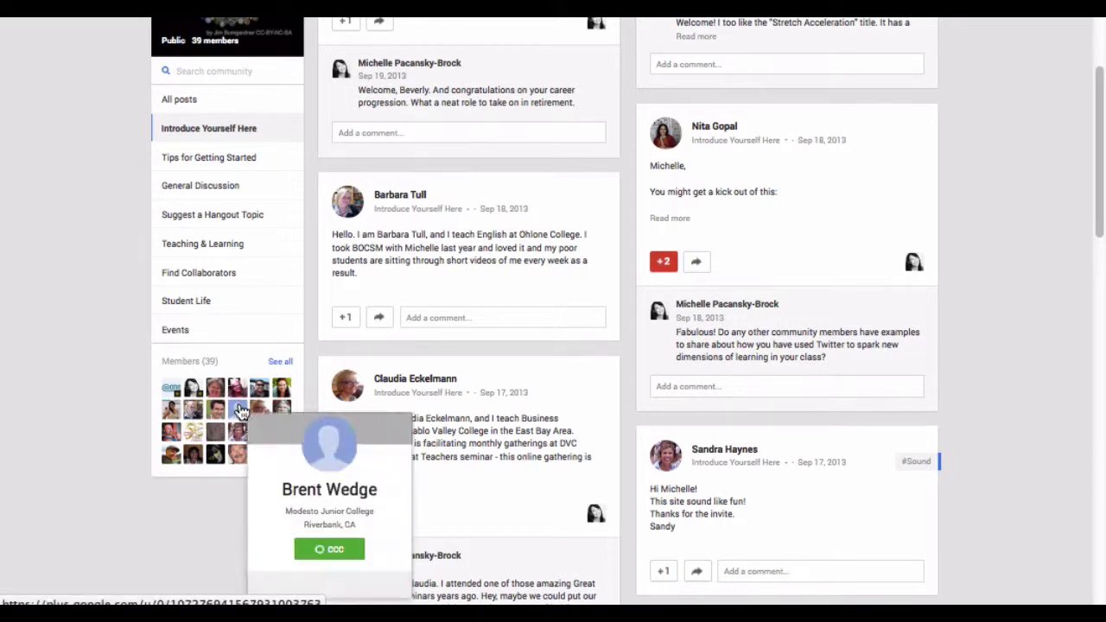
{"action": "left_click", "coordinate": [280, 363]}
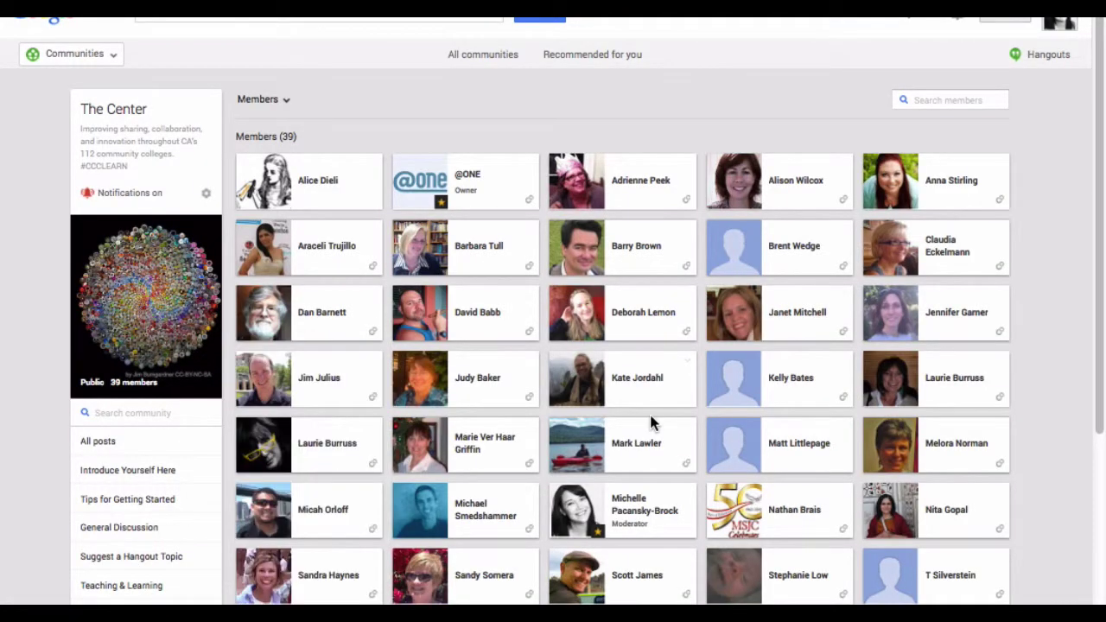
{"action": "scroll", "coordinate": [649, 411], "scroll_direction": "down", "scroll_amount": 1}
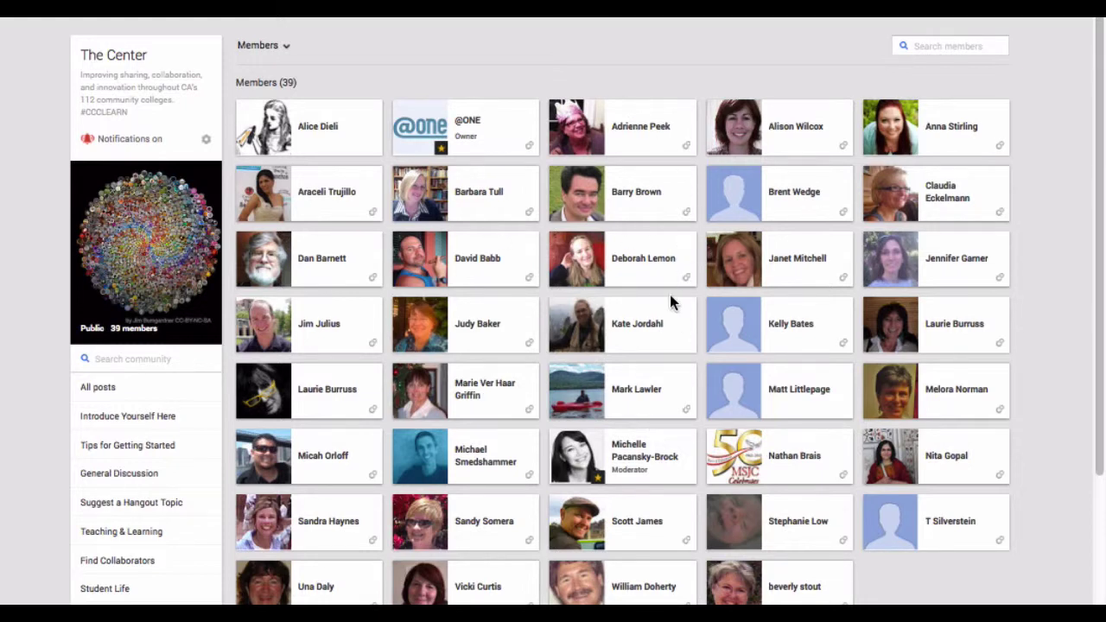
{"action": "scroll", "coordinate": [670, 295], "scroll_direction": "up", "scroll_amount": 1}
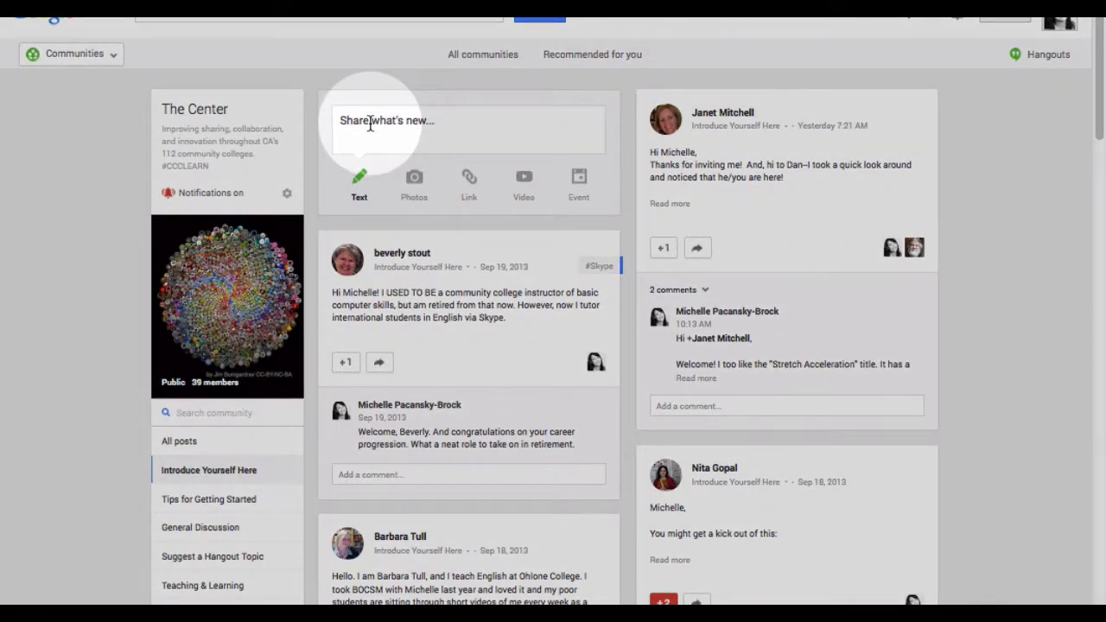
{"action": "left_click", "coordinate": [370, 123]}
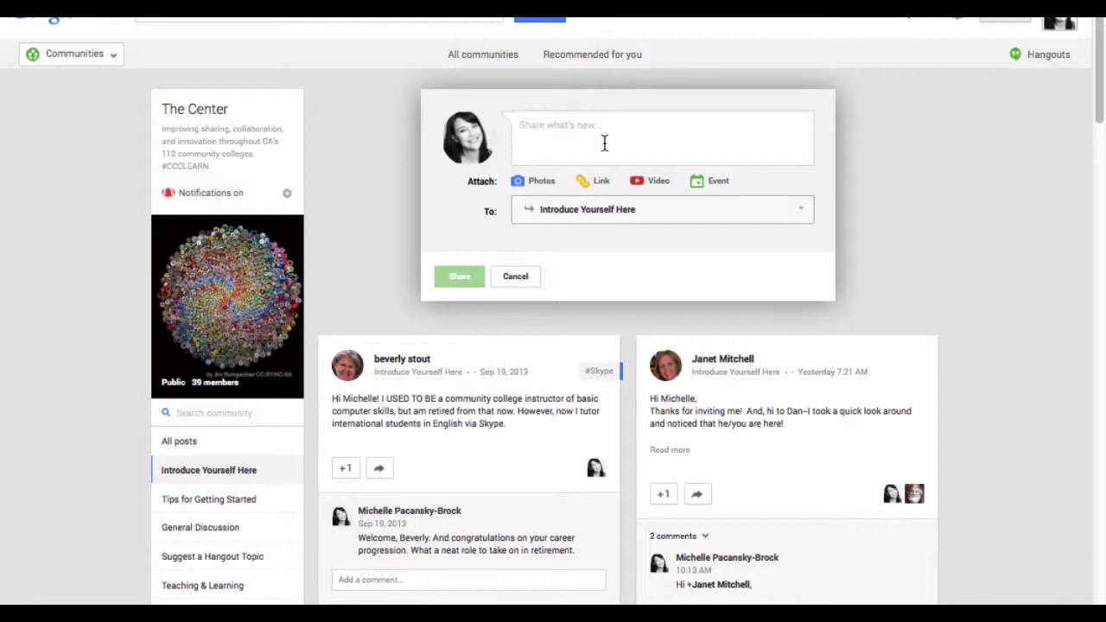
{"action": "type", "text": "Hi everyone "}
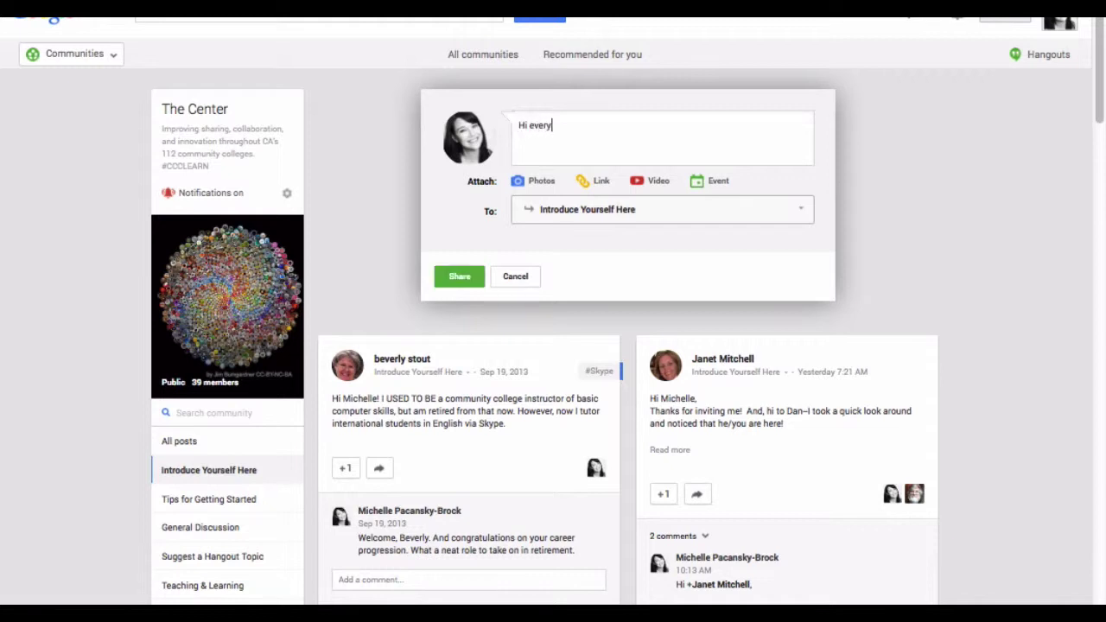
{"action": "type", "text": "I am here to introduce myself."}
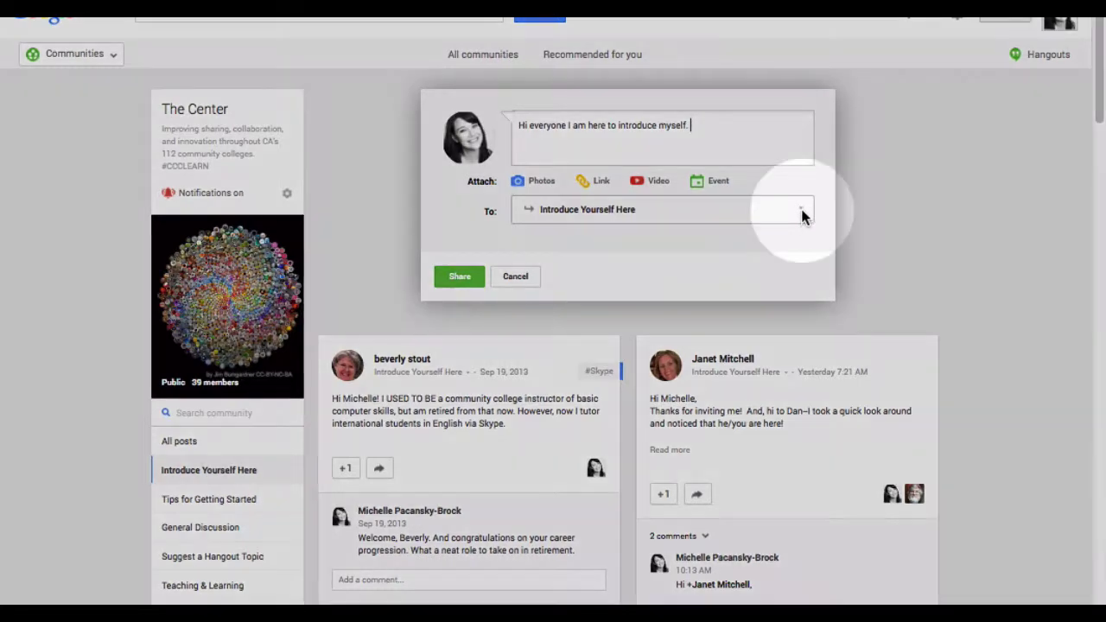
{"action": "left_click", "coordinate": [800, 214]}
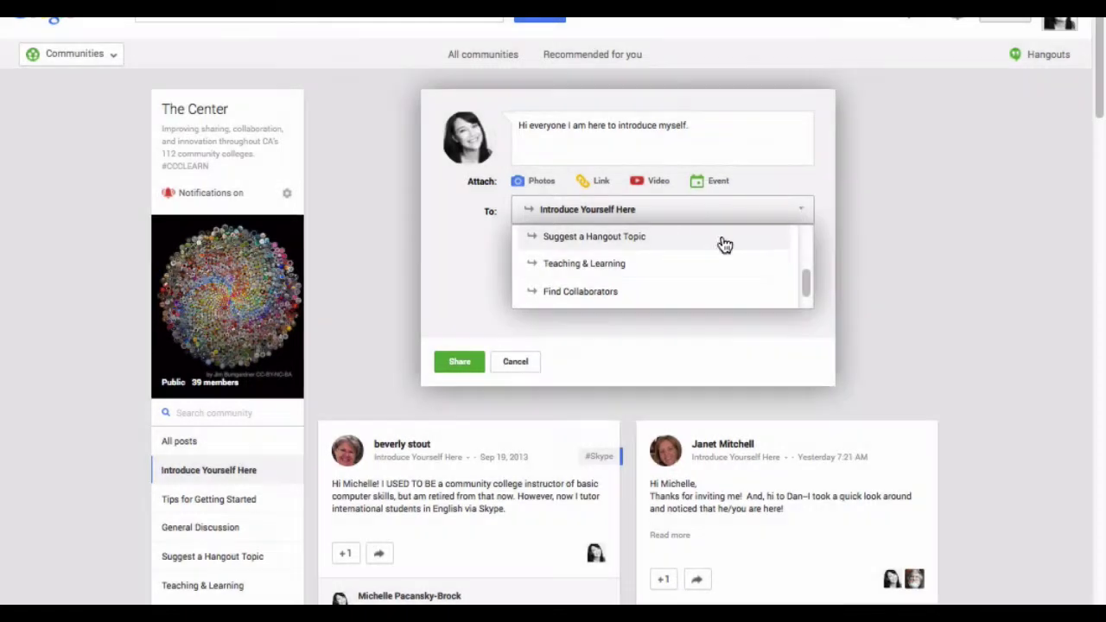
{"action": "scroll", "coordinate": [806, 292], "scroll_direction": "down", "scroll_amount": 1}
{"action": "left_click_drag", "start_coordinate": [806, 289], "coordinate": [805, 247]}
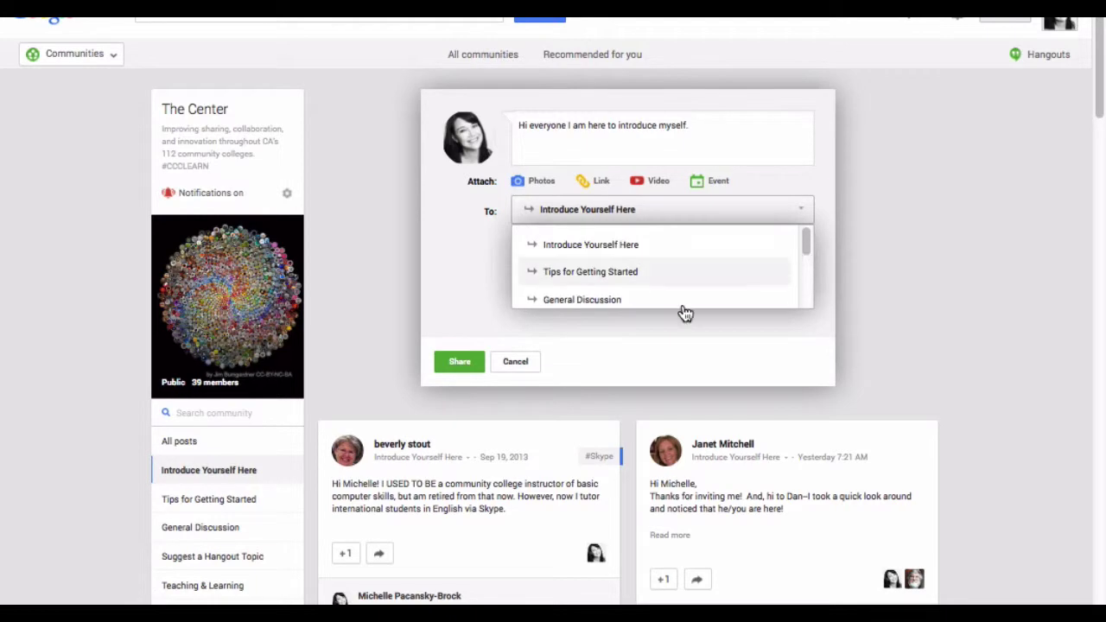
{"action": "left_click", "coordinate": [521, 363]}
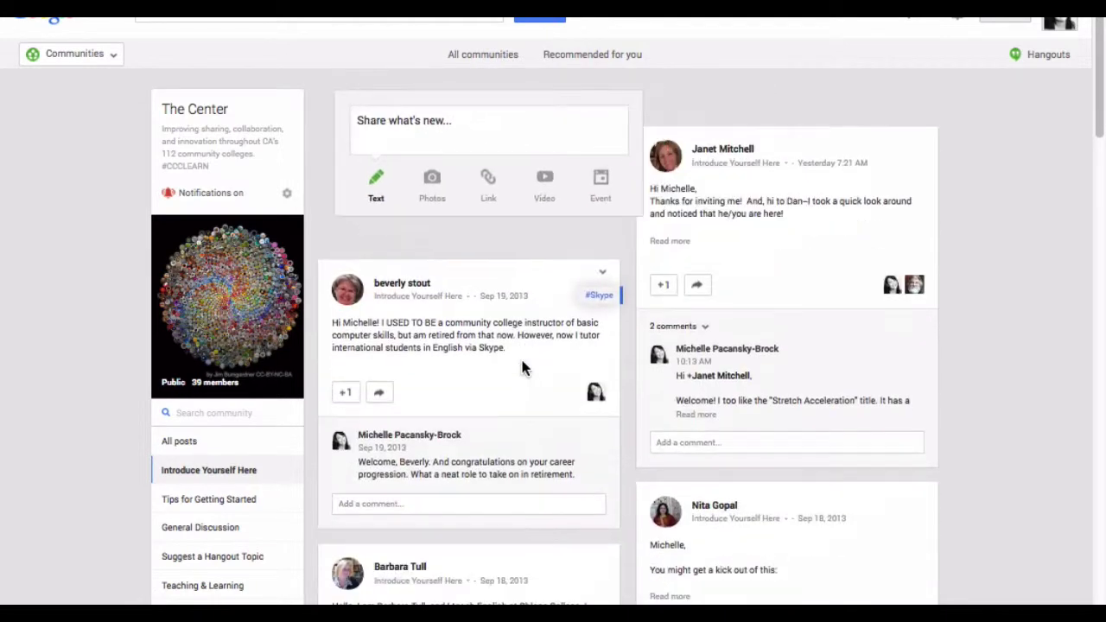
Start a new post reading "Here is an example of how I have used VoiceThread in my art history class in the past.".
{"action": "left_click", "coordinate": [378, 127]}
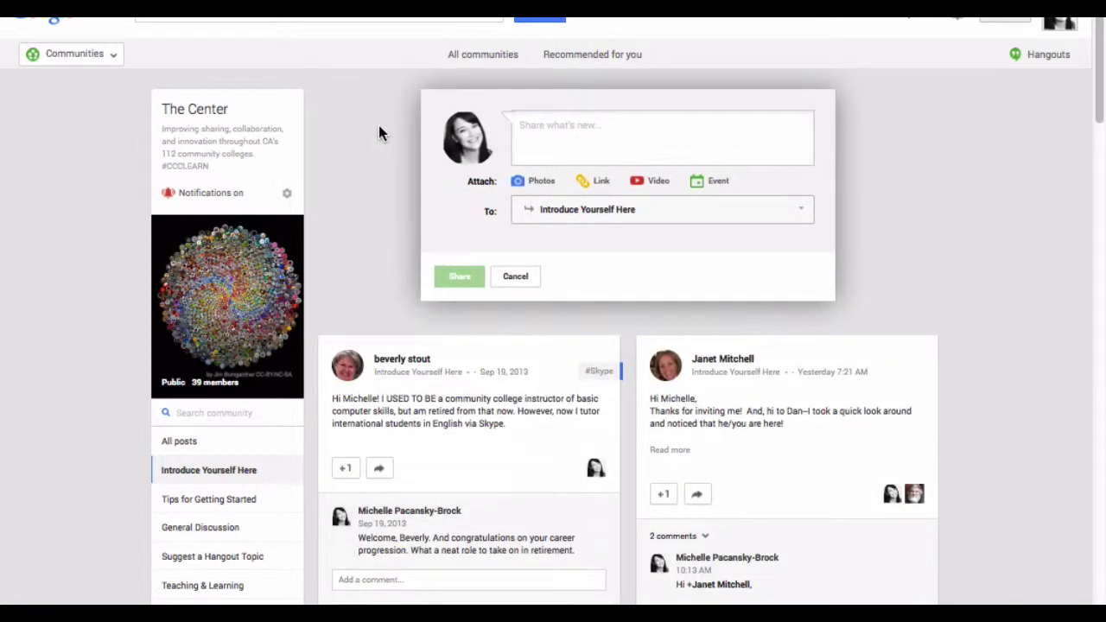
{"action": "type", "text": "Here"}
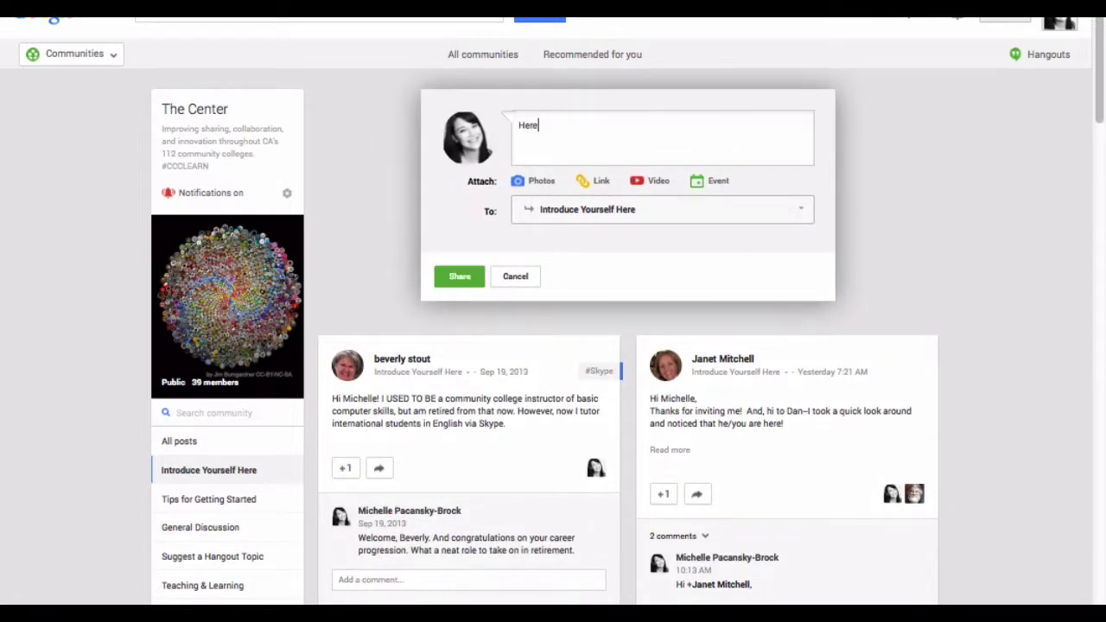
{"action": "type", "text": " is an example of how I have used Voic"}
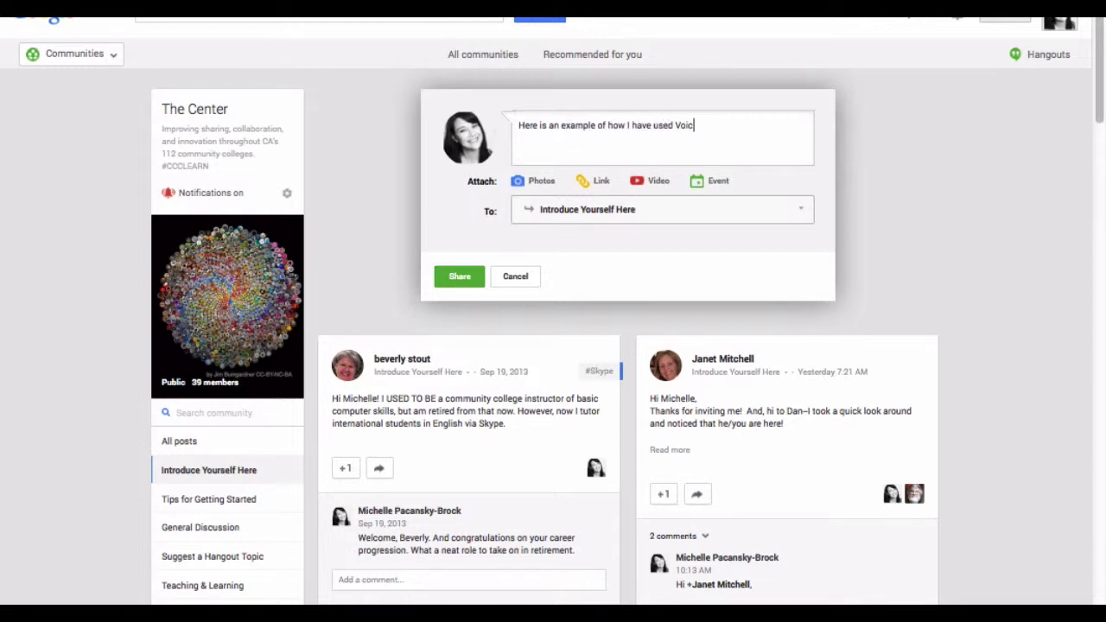
{"action": "type", "text": "eThread in my art history clas"}
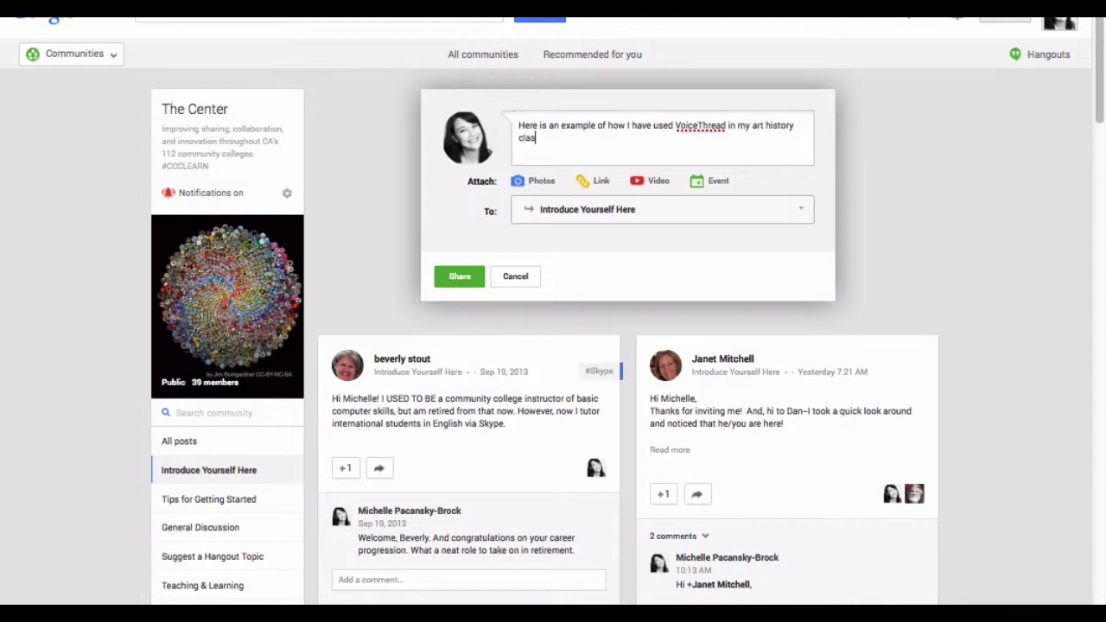
{"action": "type", "text": "s in the past."}
Search YouTube for voicethread "art history" and attach the video "Art History Discussion in VoiceThread" to the post.
{"action": "left_click", "coordinate": [658, 187]}
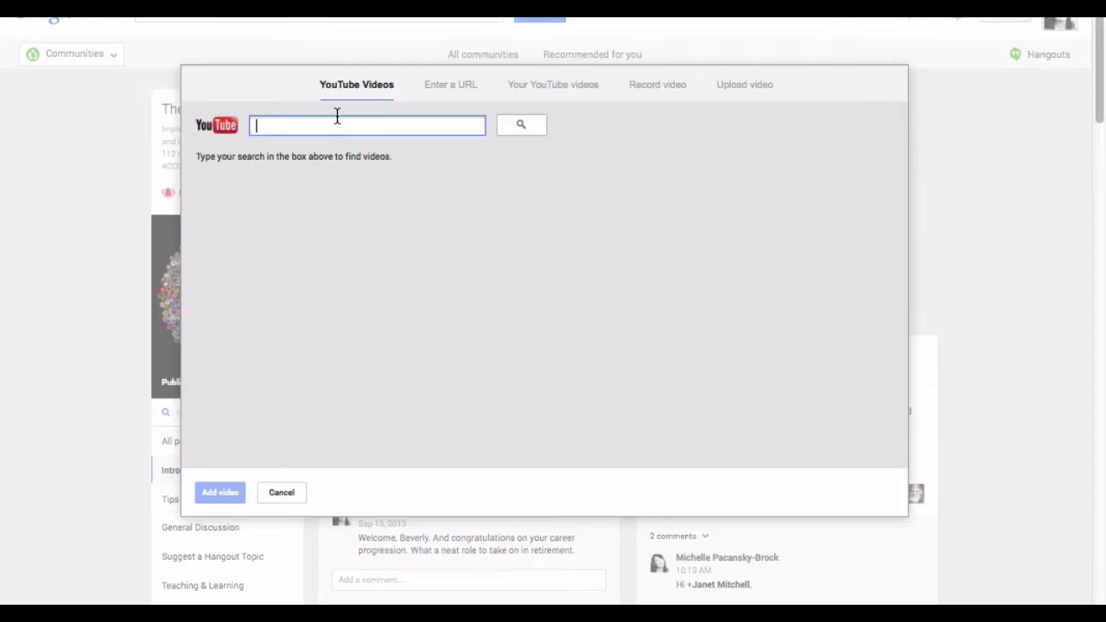
{"action": "type", "text": "voicethrea"}
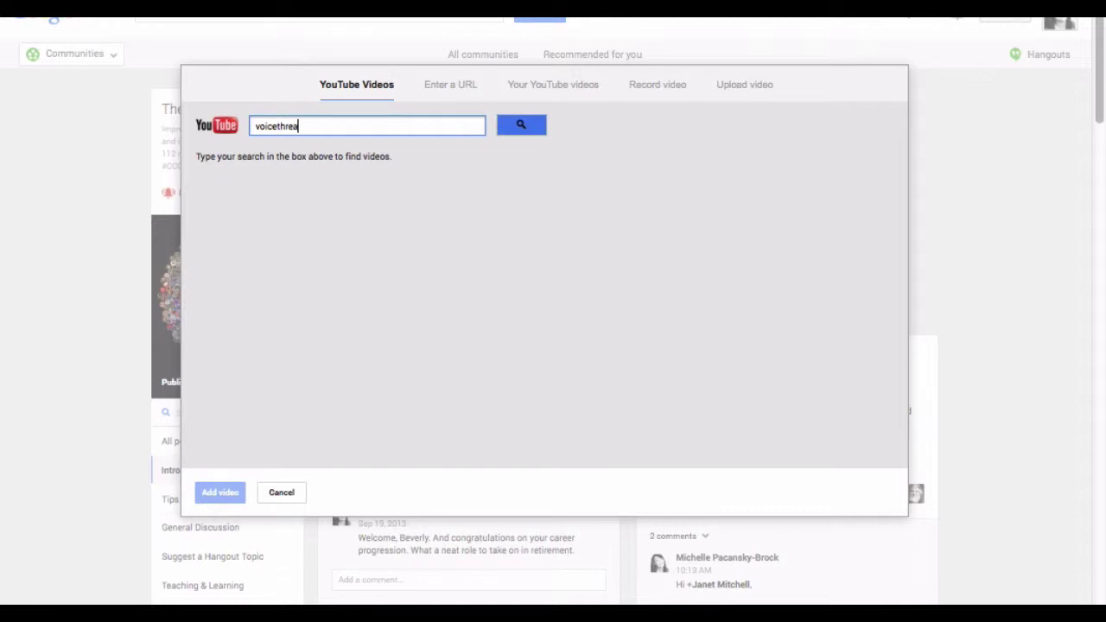
{"action": "type", "text": "d \"art history\""}
{"action": "left_click", "coordinate": [304, 128]}
{"action": "type", "text": "\""}
{"action": "left_click", "coordinate": [525, 123]}
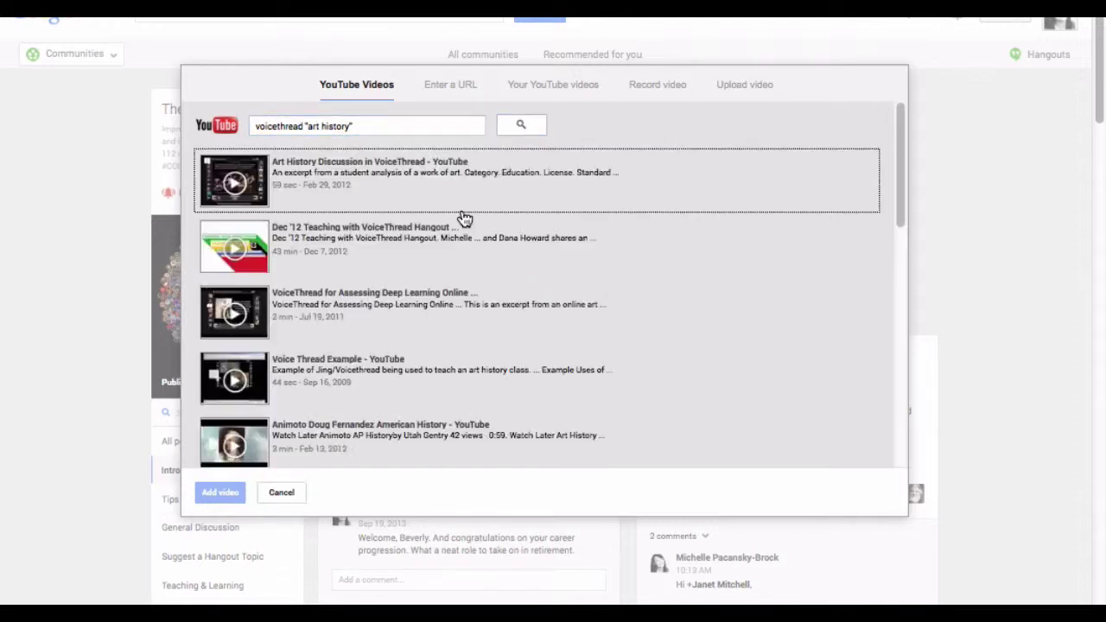
{"action": "left_click", "coordinate": [384, 170]}
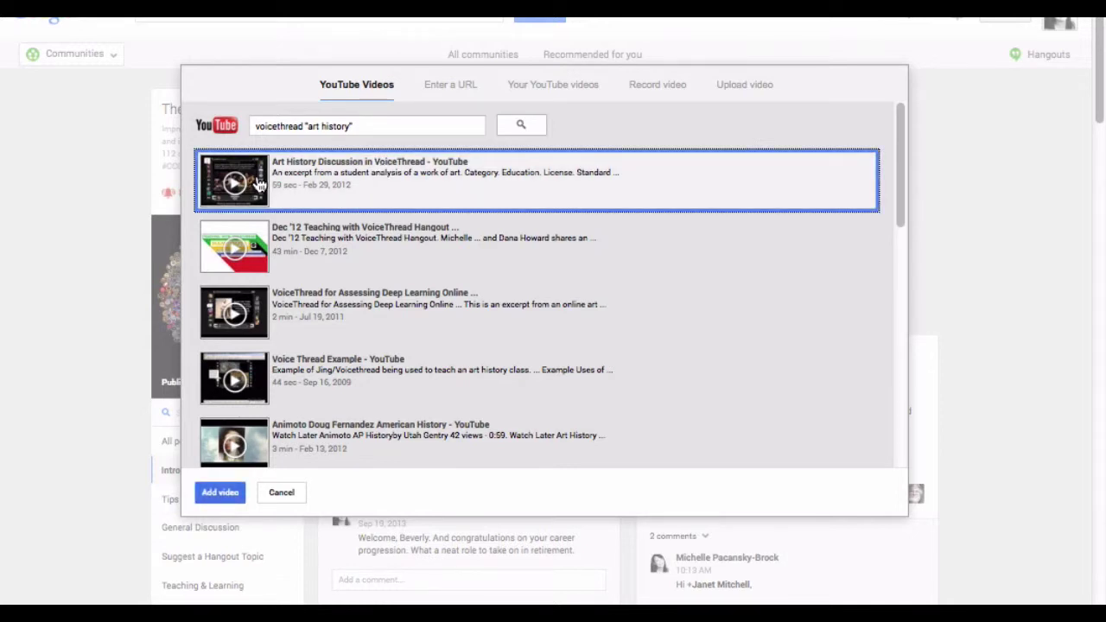
{"action": "left_click", "coordinate": [220, 492]}
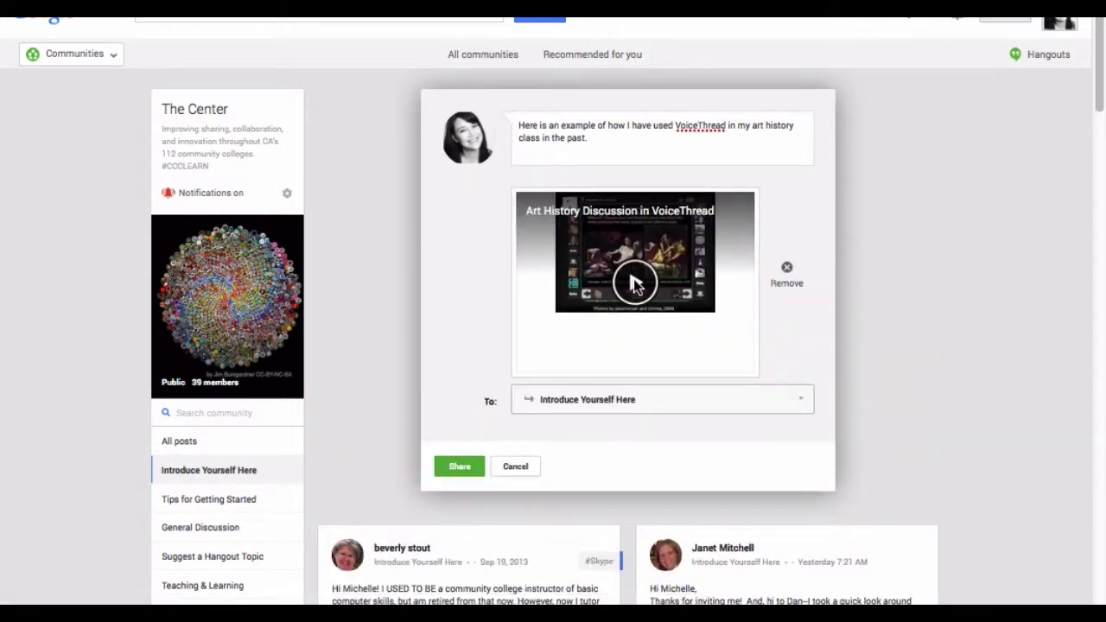
Mention a community member whose name starts with "Sand" after the post's text, choosing the first suggestion.
{"action": "left_click", "coordinate": [613, 140]}
{"action": "type", "text": "+Sand"}
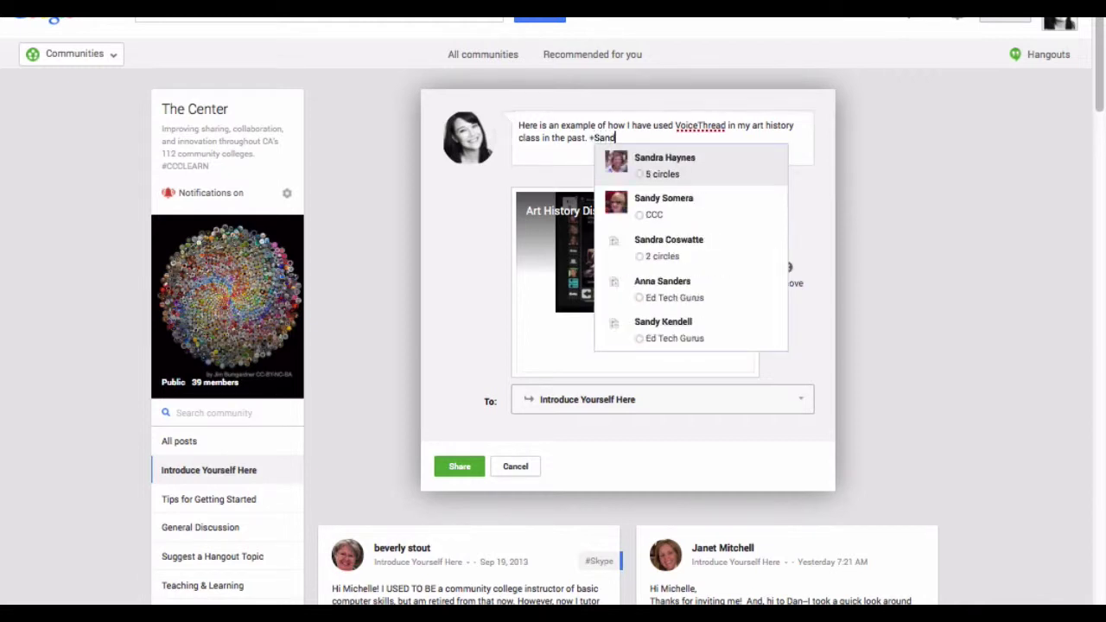
{"action": "left_click", "coordinate": [662, 156]}
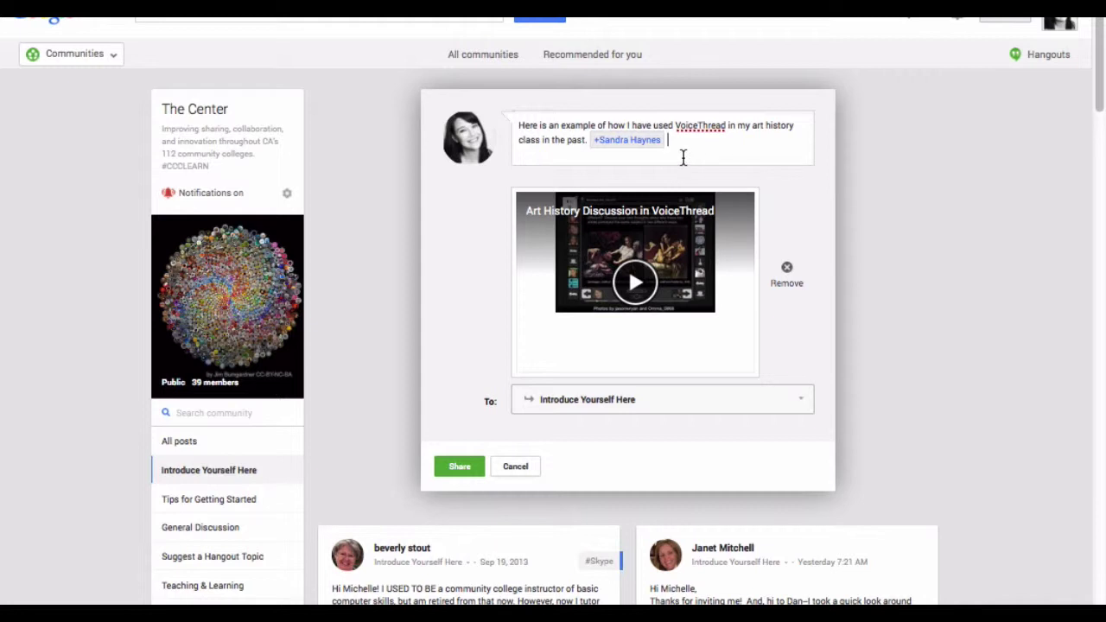
Replace the member mention by looking up "+Sand" and choosing the first suggestion, and follow it with "you might be interested!".
{"action": "key", "text": "BackSpace"}
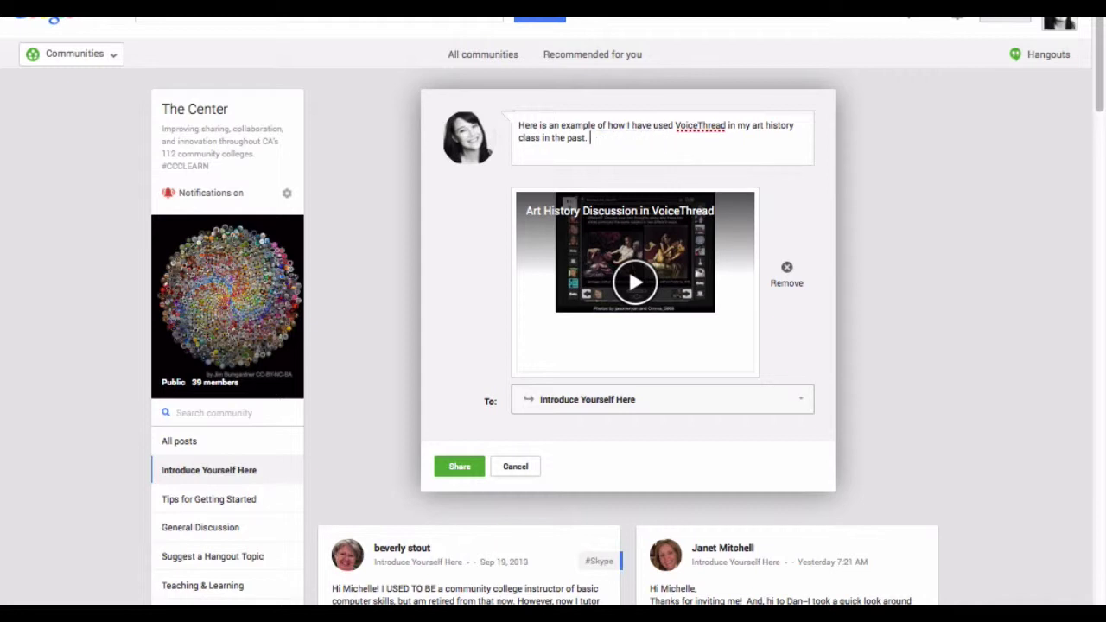
{"action": "type", "text": "+Sand"}
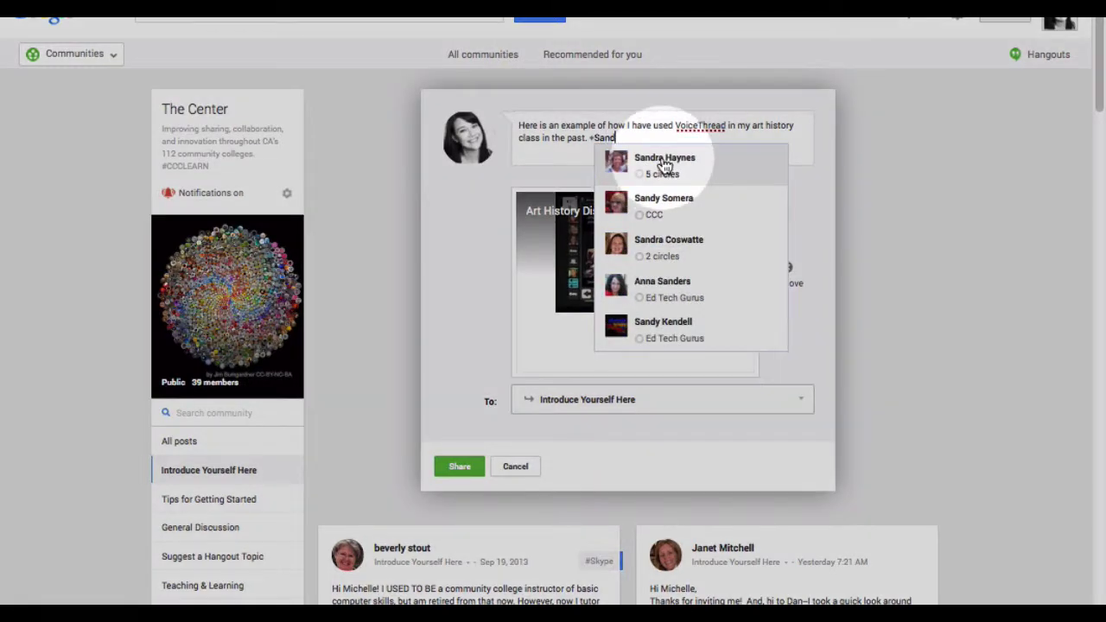
{"action": "left_click", "coordinate": [663, 166]}
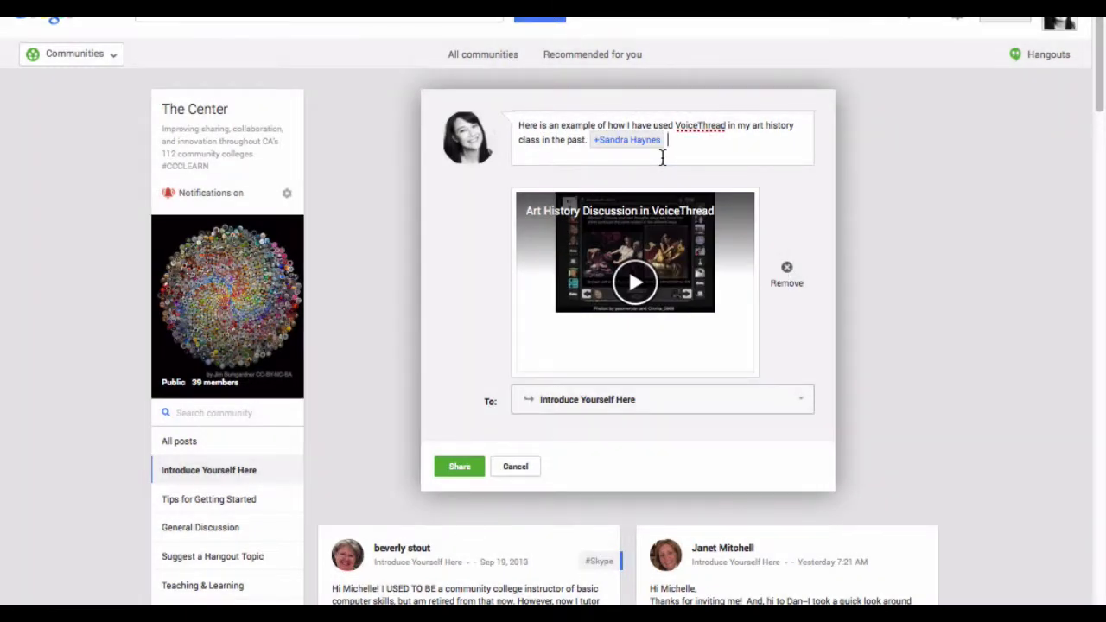
{"action": "type", "text": "you might be interested!"}
{"action": "mouse_move", "coordinate": [637, 141]}
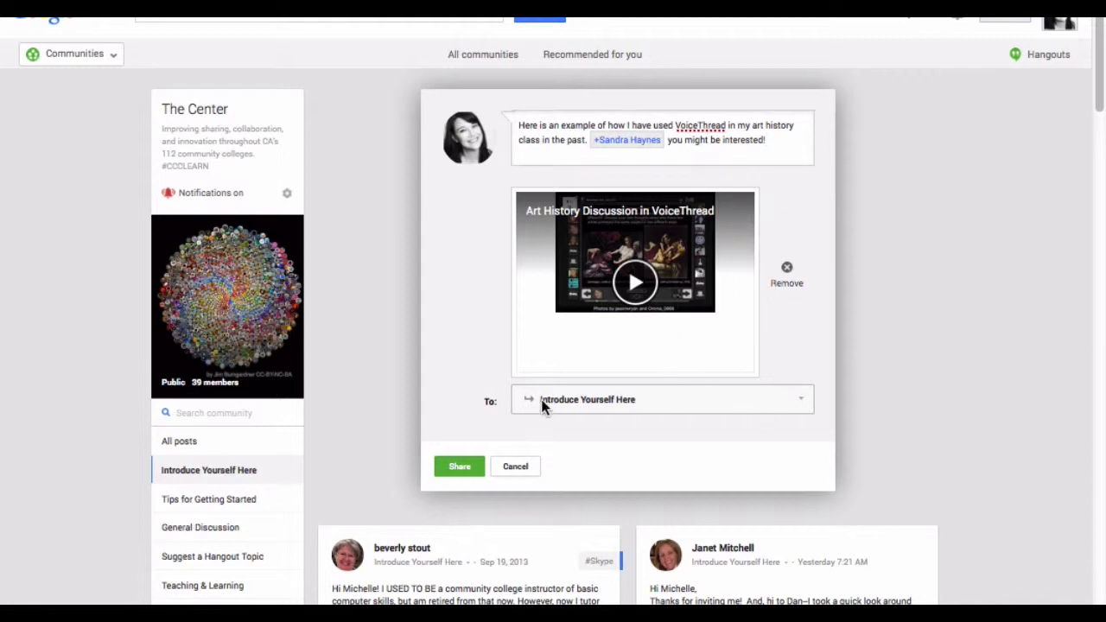
Set the post's destination category to Teaching & Learning and discard the post without sharing it.
{"action": "left_click", "coordinate": [803, 402]}
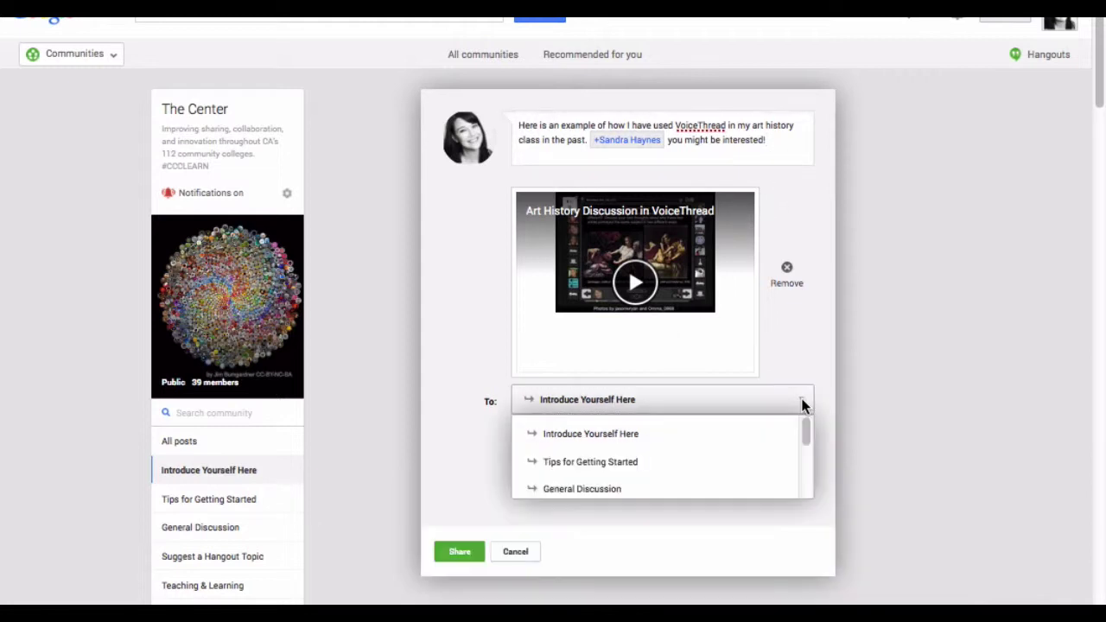
{"action": "scroll", "coordinate": [739, 461], "scroll_direction": "down", "scroll_amount": 2}
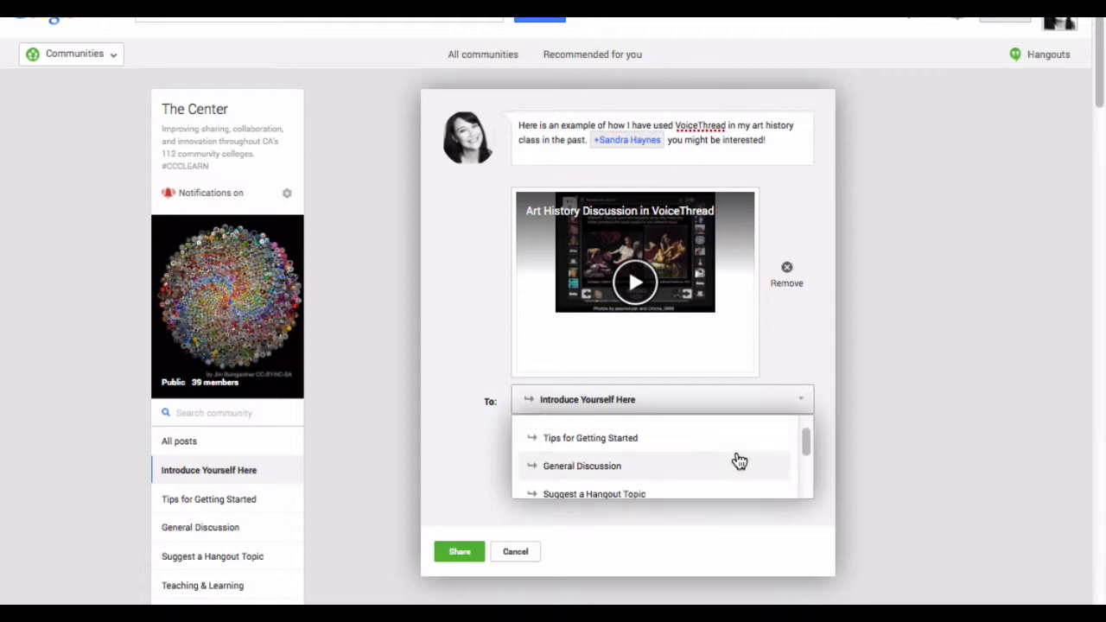
{"action": "scroll", "coordinate": [737, 460], "scroll_direction": "down", "scroll_amount": 2}
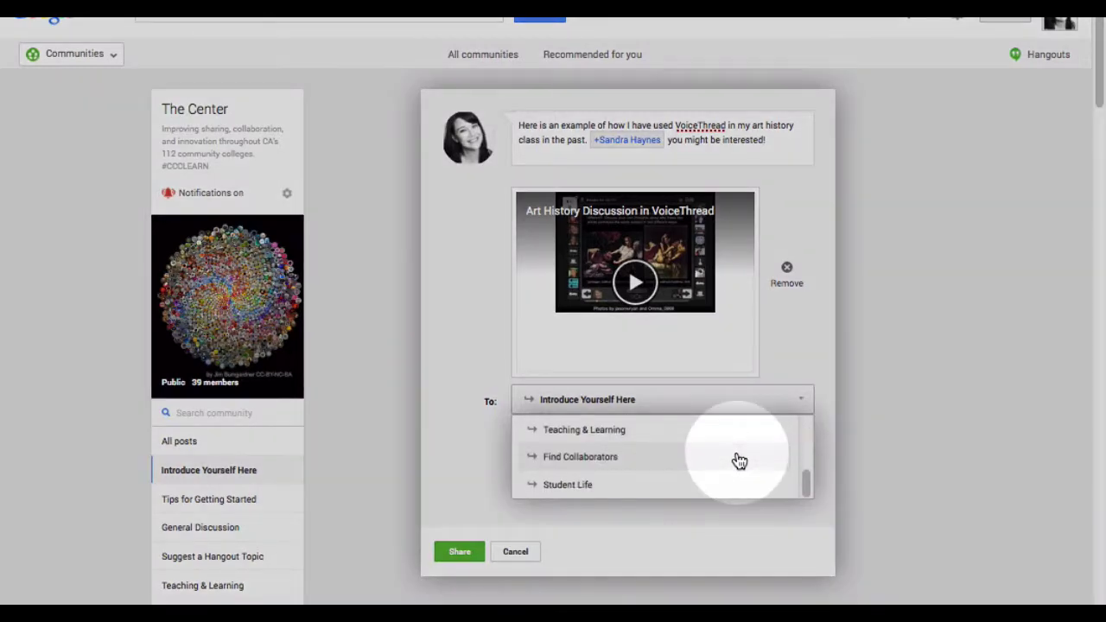
{"action": "scroll", "coordinate": [735, 459], "scroll_direction": "up", "scroll_amount": 2}
{"action": "left_click", "coordinate": [637, 491]}
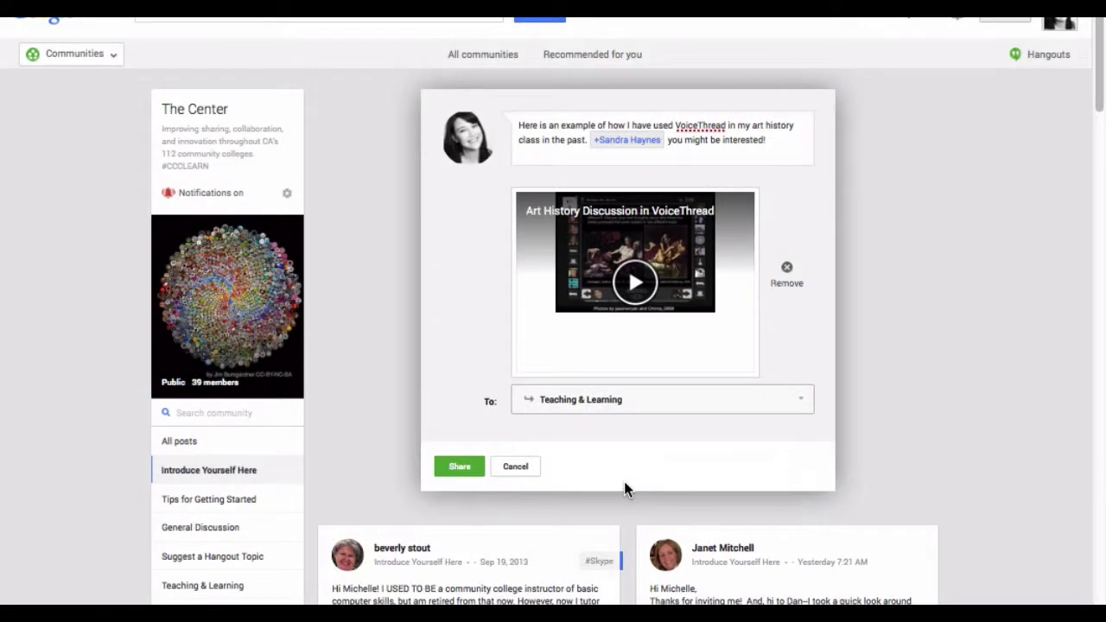
{"action": "left_click", "coordinate": [460, 470]}
{"action": "left_click", "coordinate": [515, 467]}
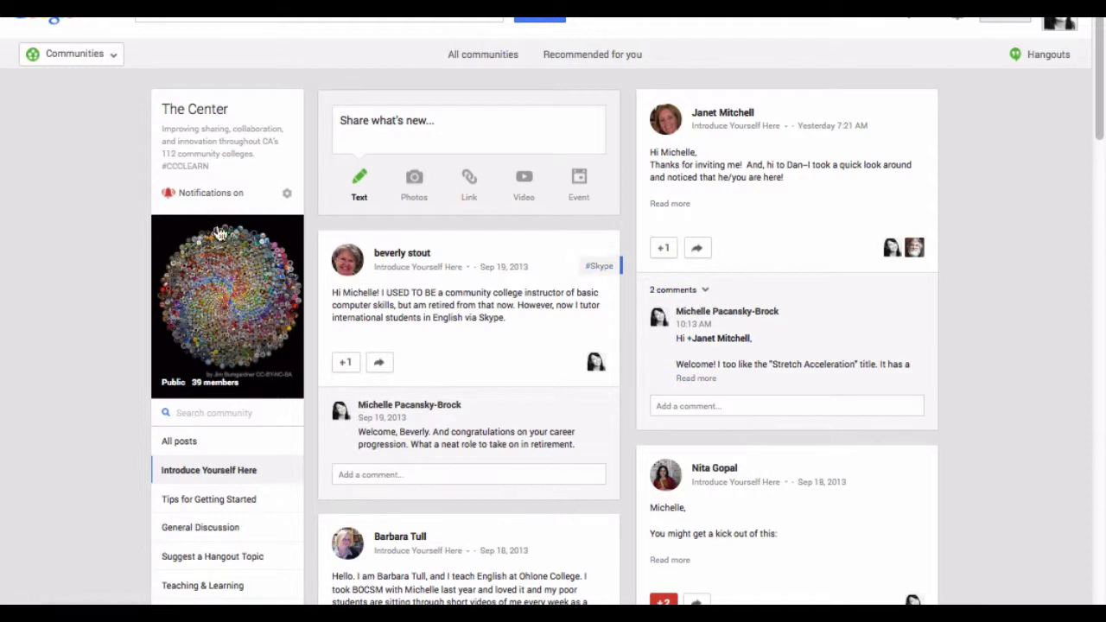
Show all posts of The Center community and look over the links in its About this community section.
{"action": "left_click", "coordinate": [190, 120]}
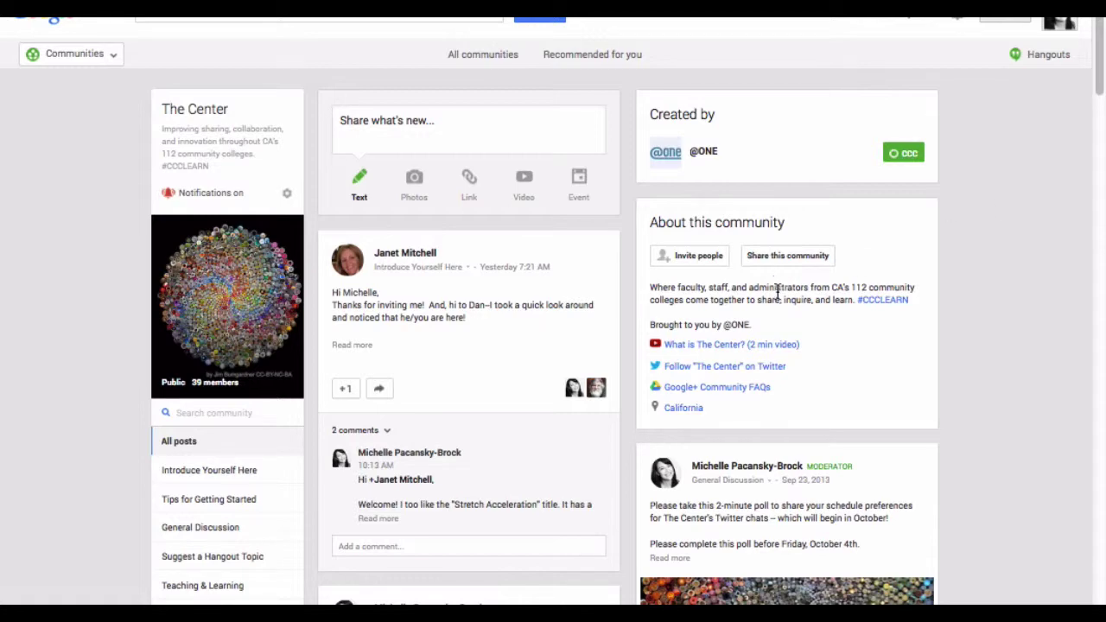
{"action": "left_click", "coordinate": [654, 223]}
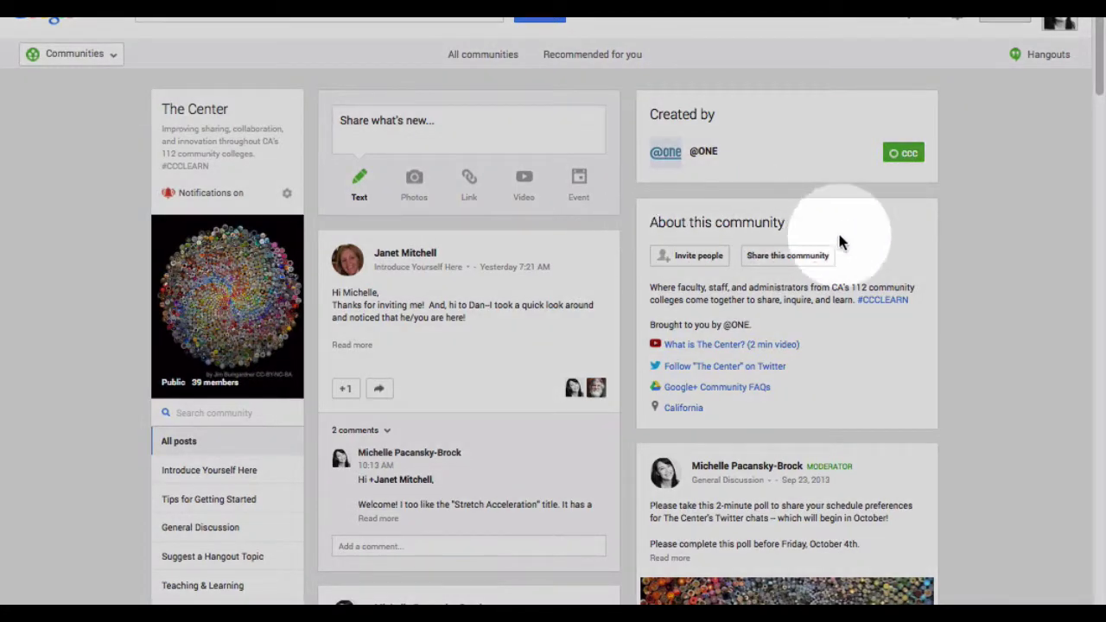
{"action": "scroll", "coordinate": [905, 279], "scroll_direction": "down", "scroll_amount": 1}
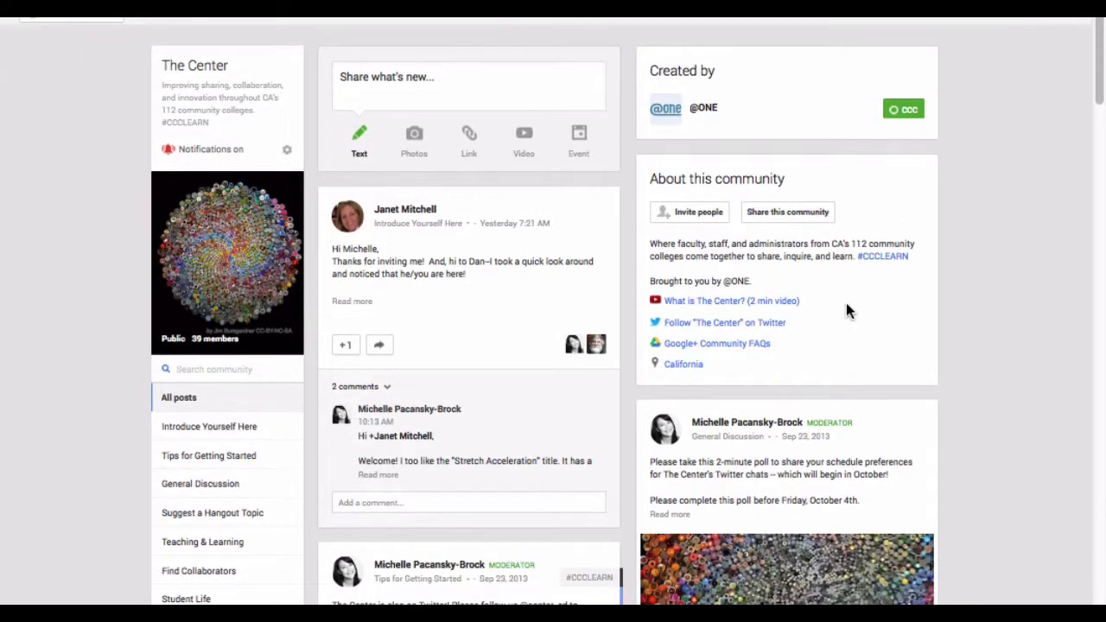
{"action": "scroll", "coordinate": [844, 308], "scroll_direction": "down", "scroll_amount": 1}
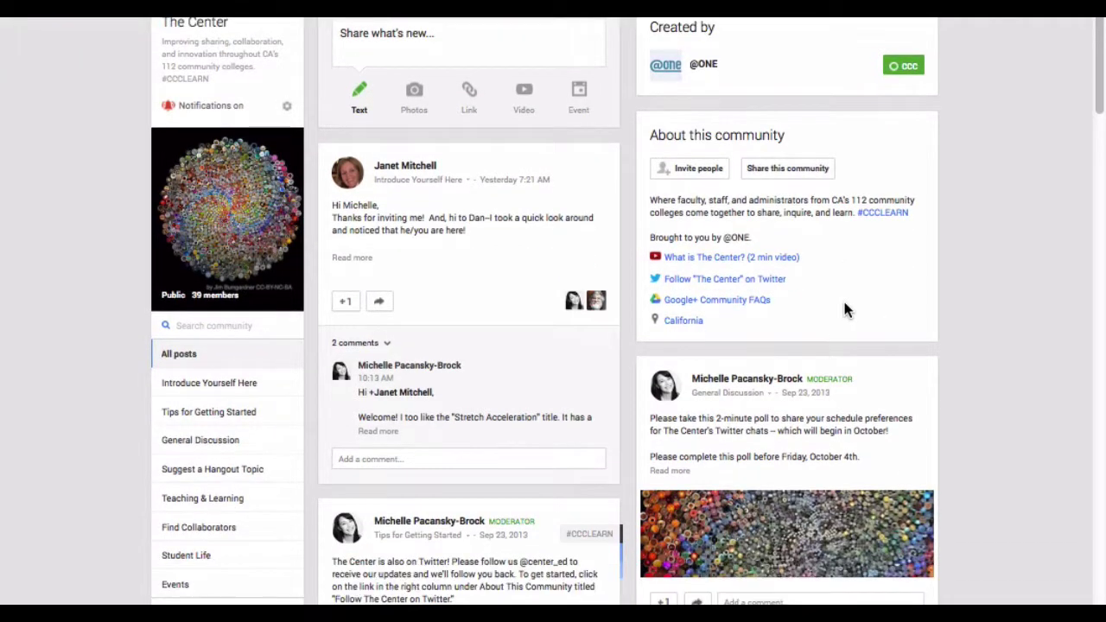
{"action": "left_click", "coordinate": [712, 288]}
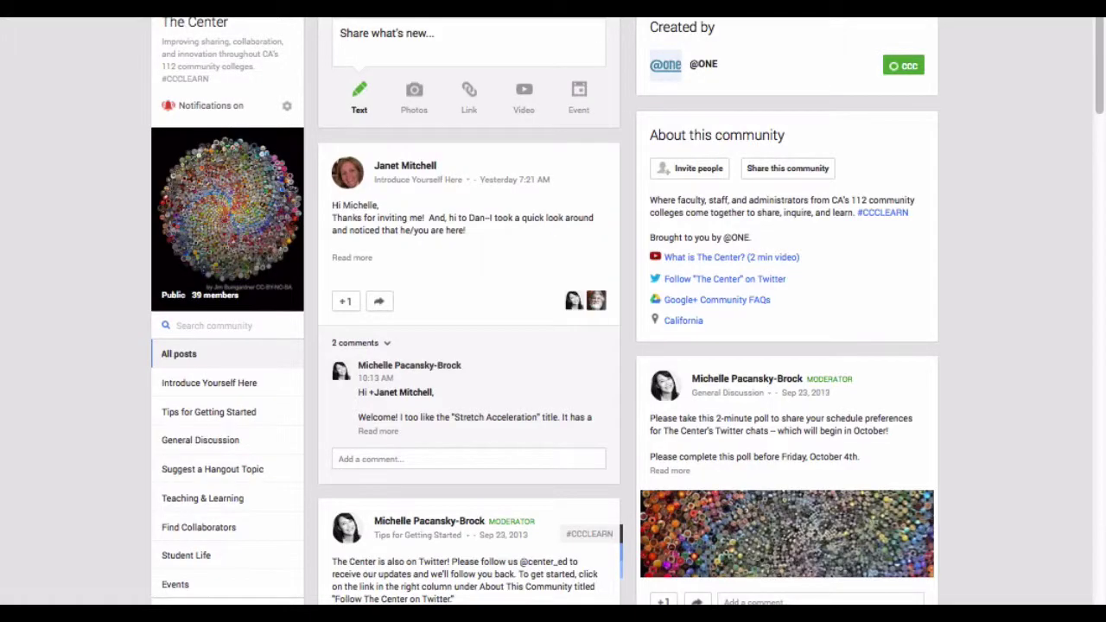
Open the Google+ Community FAQs document and read the introduction and the questions on joining and post visibility.
{"action": "left_click", "coordinate": [739, 303]}
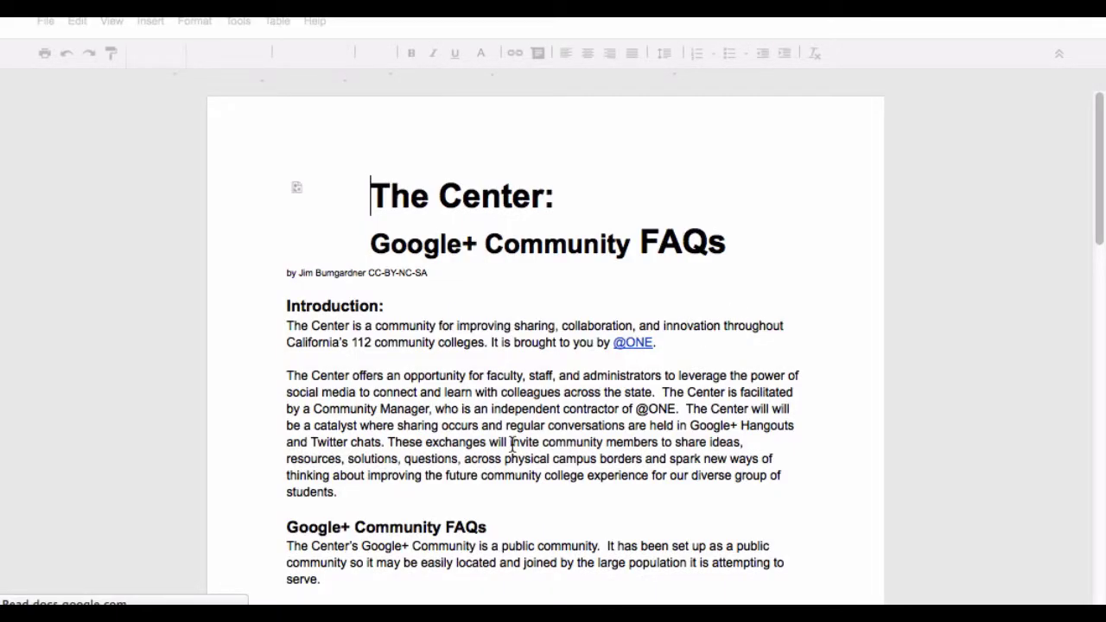
{"action": "scroll", "coordinate": [508, 443], "scroll_direction": "down", "scroll_amount": 1}
{"action": "scroll", "coordinate": [508, 443], "scroll_direction": "down", "scroll_amount": 3}
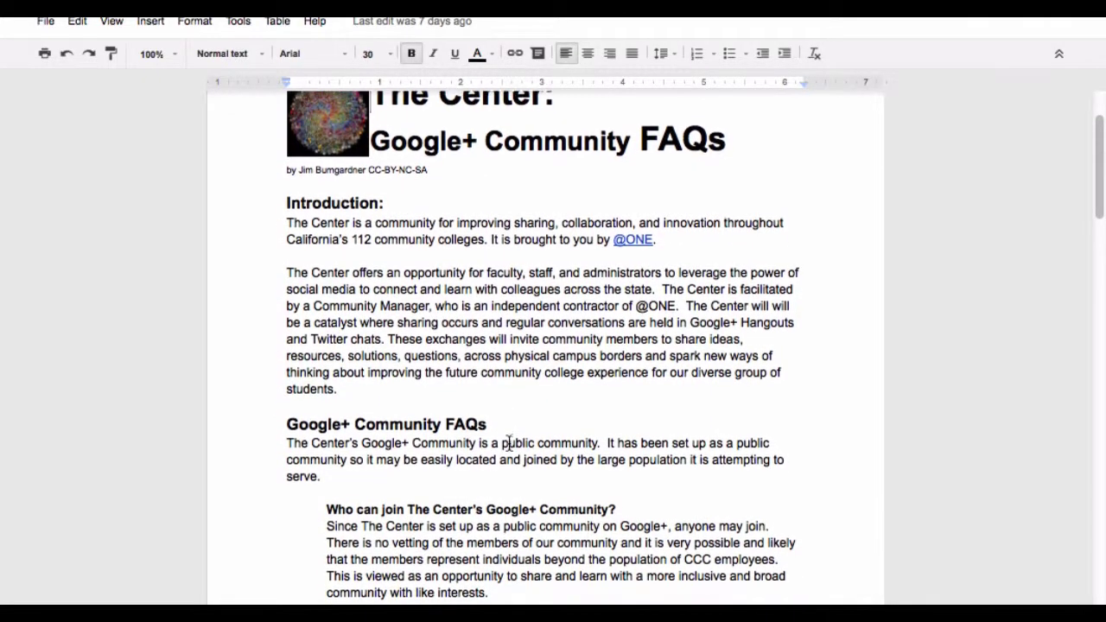
{"action": "scroll", "coordinate": [509, 442], "scroll_direction": "down", "scroll_amount": 3}
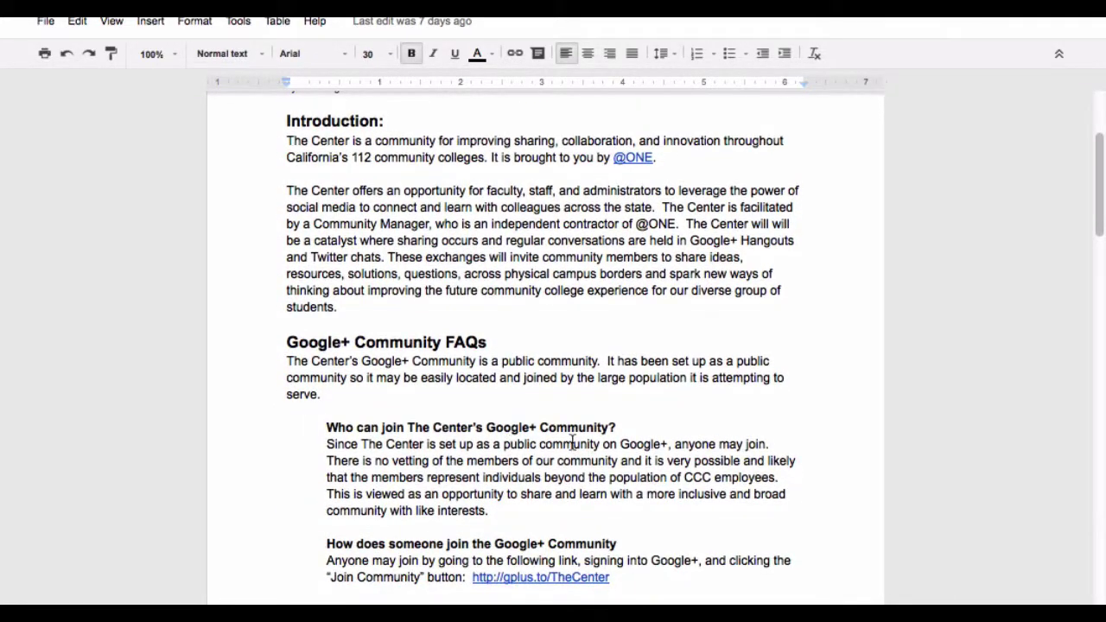
{"action": "scroll", "coordinate": [573, 443], "scroll_direction": "down", "scroll_amount": 1}
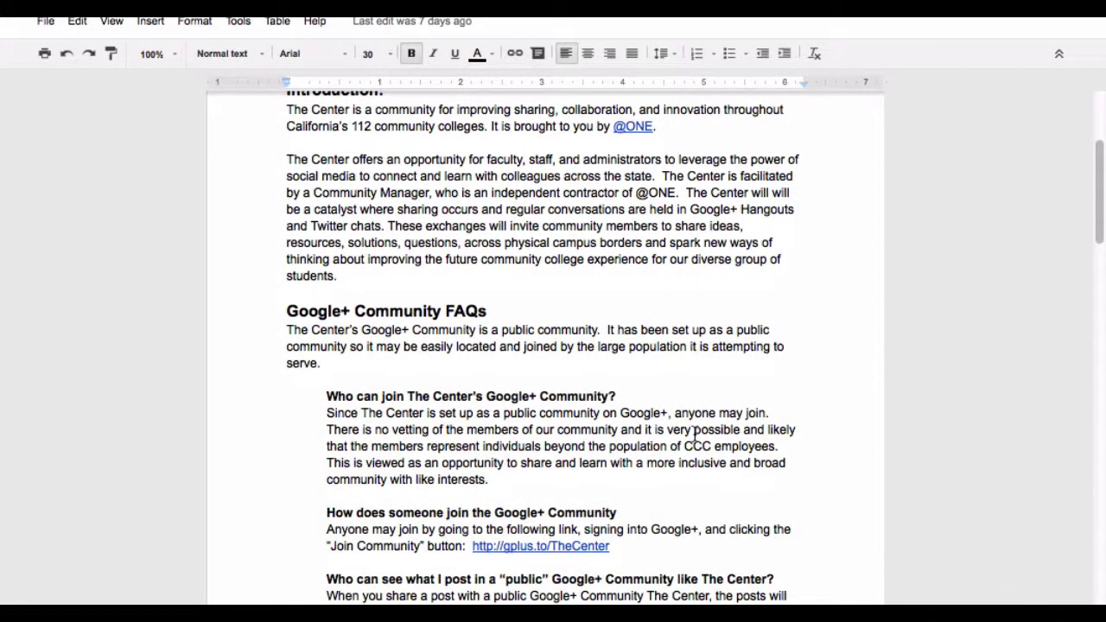
{"action": "scroll", "coordinate": [695, 436], "scroll_direction": "down", "scroll_amount": 6}
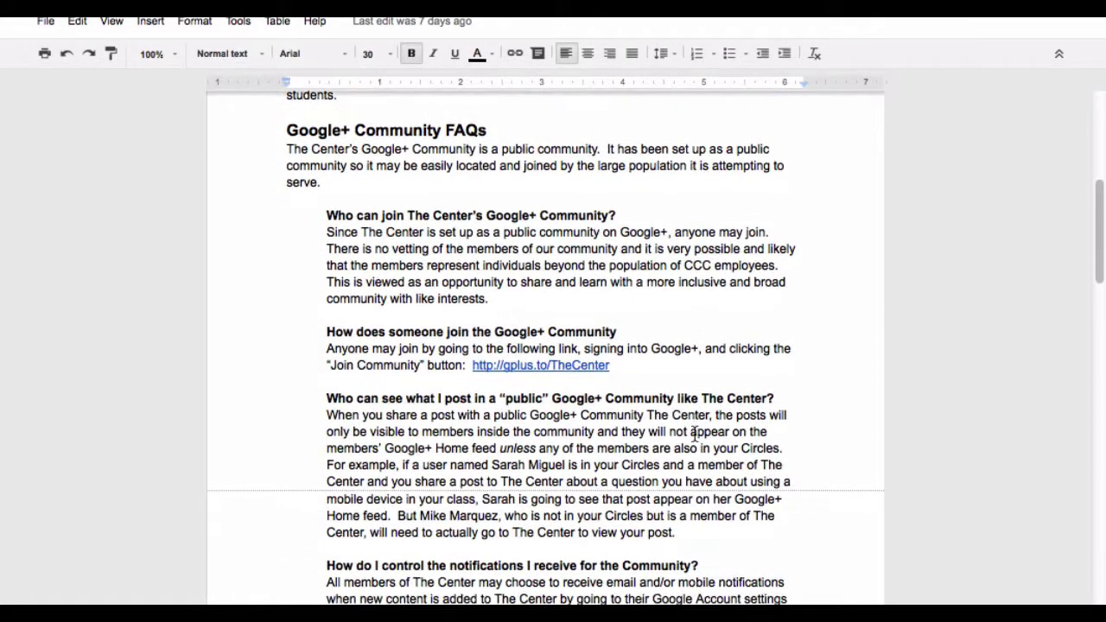
{"action": "scroll", "coordinate": [695, 432], "scroll_direction": "down", "scroll_amount": 1}
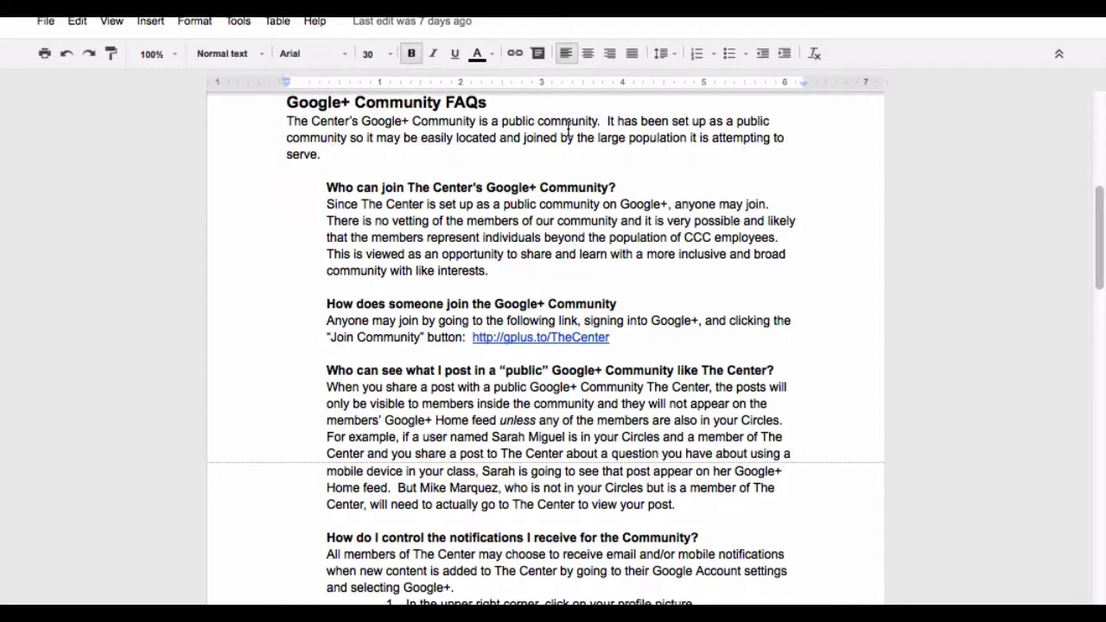
{"action": "scroll", "coordinate": [652, 264], "scroll_direction": "down", "scroll_amount": 2}
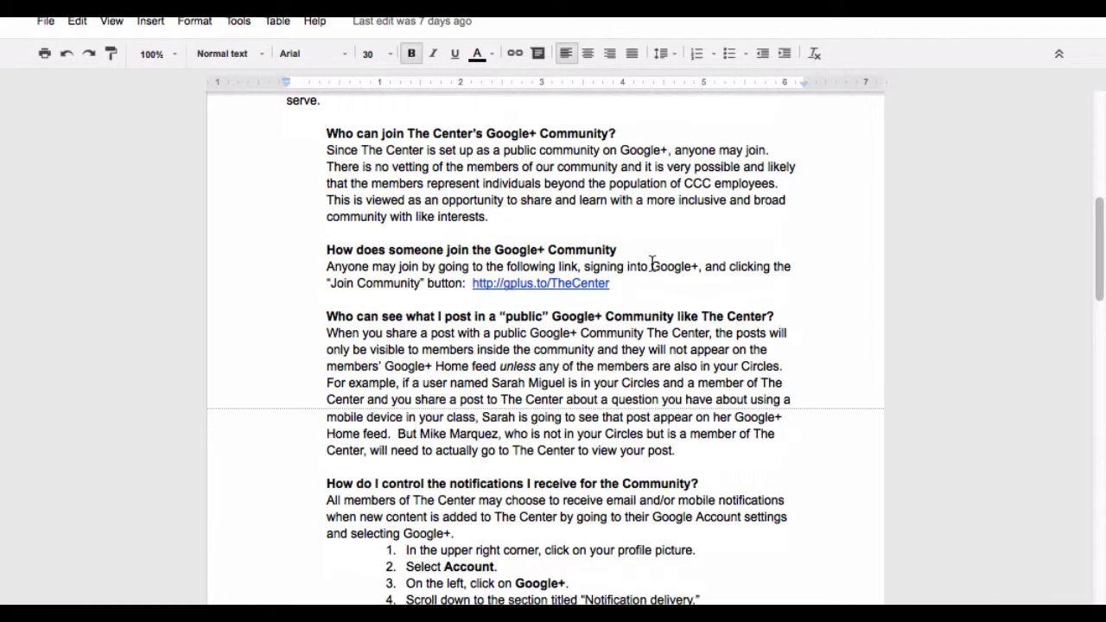
{"action": "scroll", "coordinate": [700, 277], "scroll_direction": "down", "scroll_amount": 1}
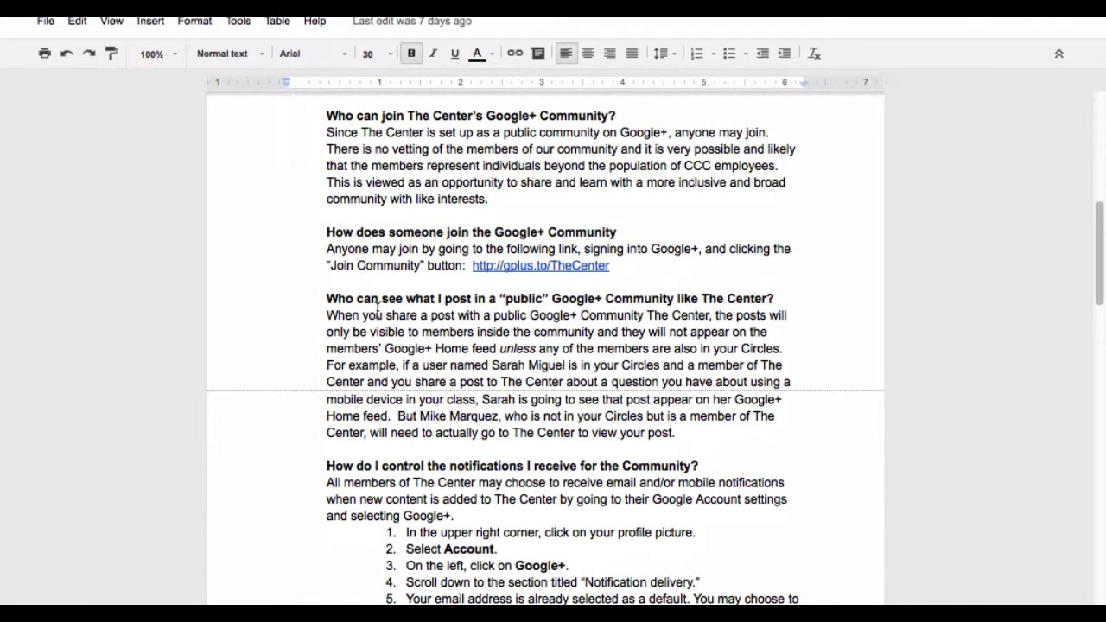
{"action": "scroll", "coordinate": [377, 311], "scroll_direction": "down", "scroll_amount": 3}
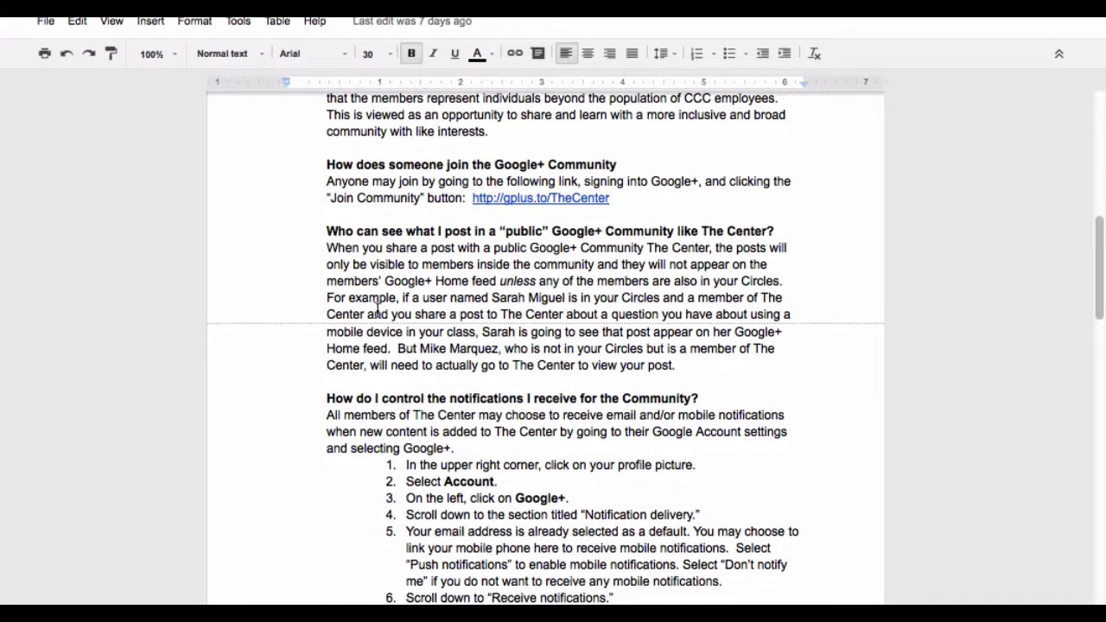
{"action": "scroll", "coordinate": [377, 311], "scroll_direction": "down", "scroll_amount": 7}
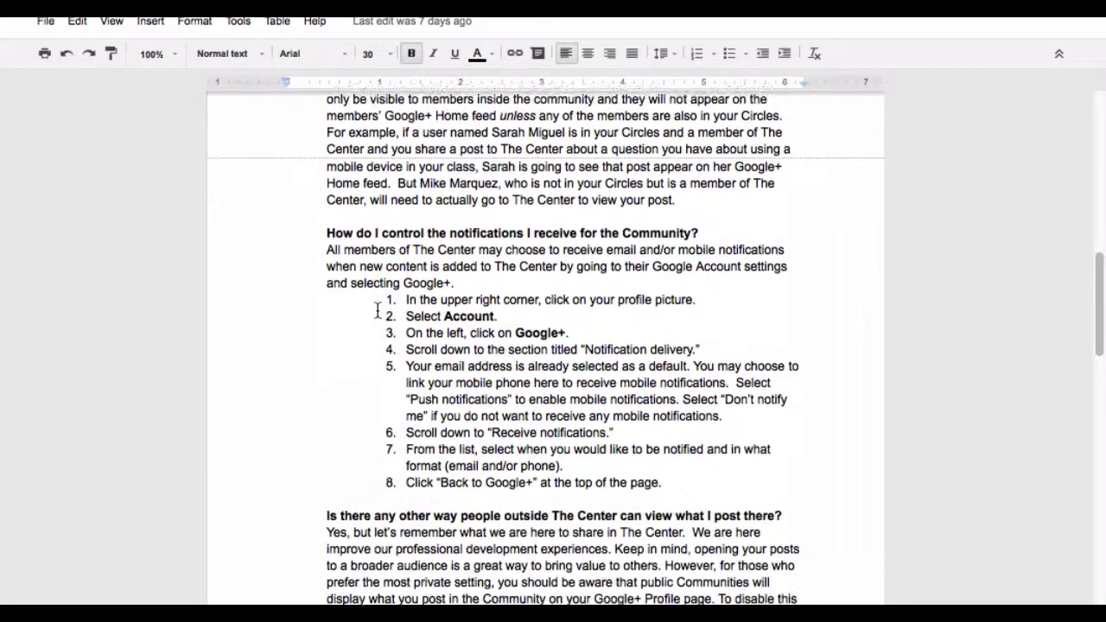
Highlight the question "How do I control the notifications I receive for the Community?", skim the remaining FAQs and return to the document's beginning.
{"action": "left_click_drag", "start_coordinate": [323, 225], "coordinate": [702, 220]}
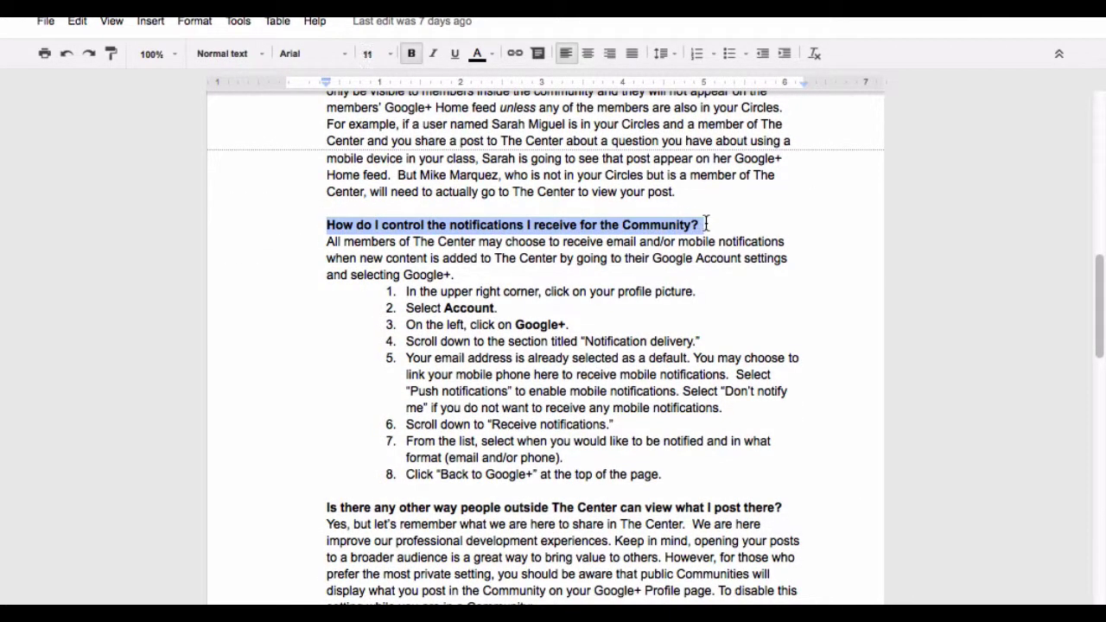
{"action": "left_click", "coordinate": [633, 292]}
{"action": "scroll", "coordinate": [634, 291], "scroll_direction": "down", "scroll_amount": 6}
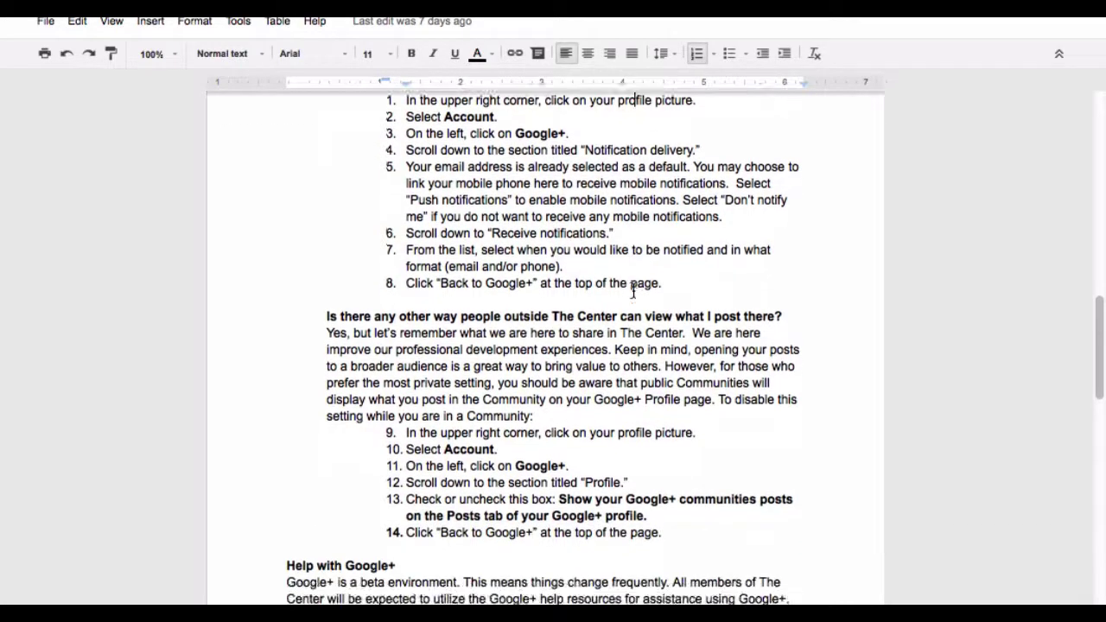
{"action": "scroll", "coordinate": [633, 292], "scroll_direction": "down", "scroll_amount": 3}
{"action": "scroll", "coordinate": [633, 292], "scroll_direction": "up", "scroll_amount": 10}
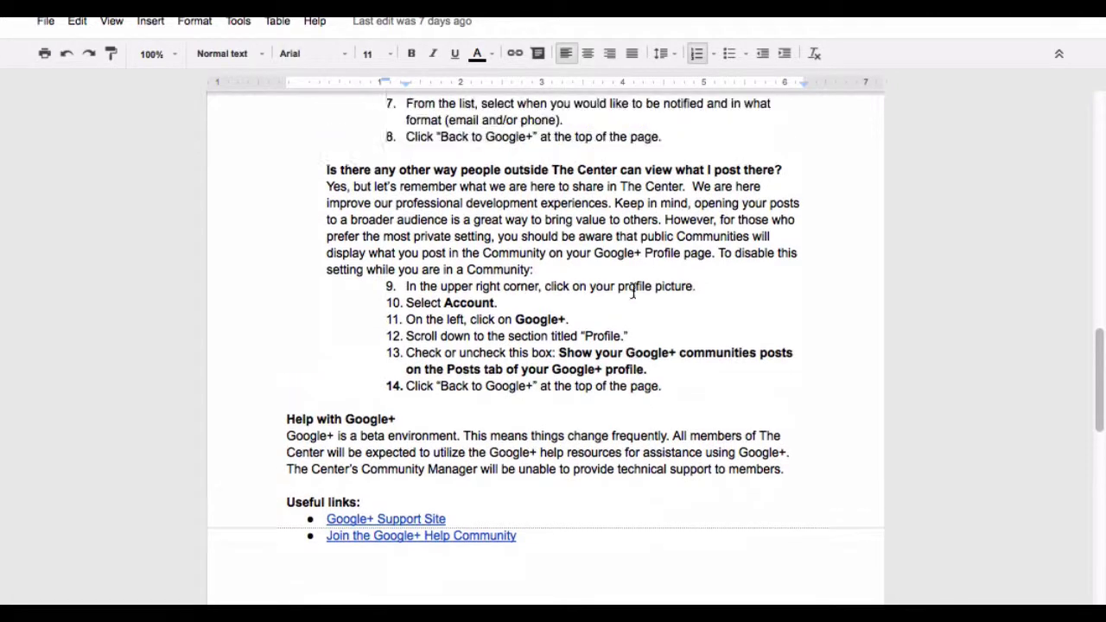
{"action": "scroll", "coordinate": [633, 291], "scroll_direction": "up", "scroll_amount": 13}
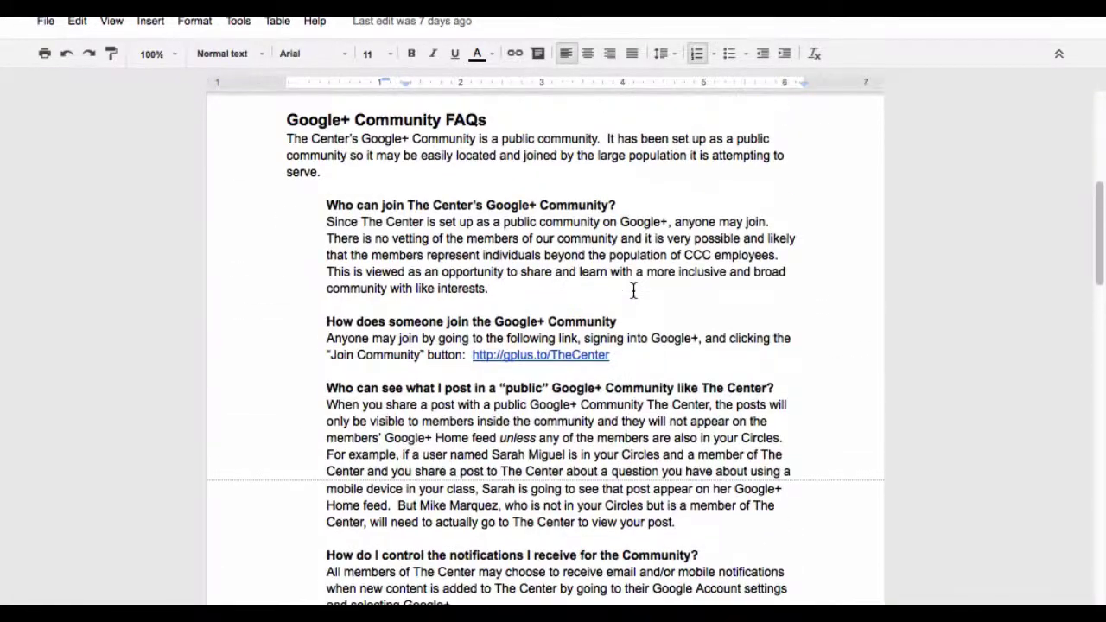
{"action": "scroll", "coordinate": [634, 292], "scroll_direction": "up", "scroll_amount": 3}
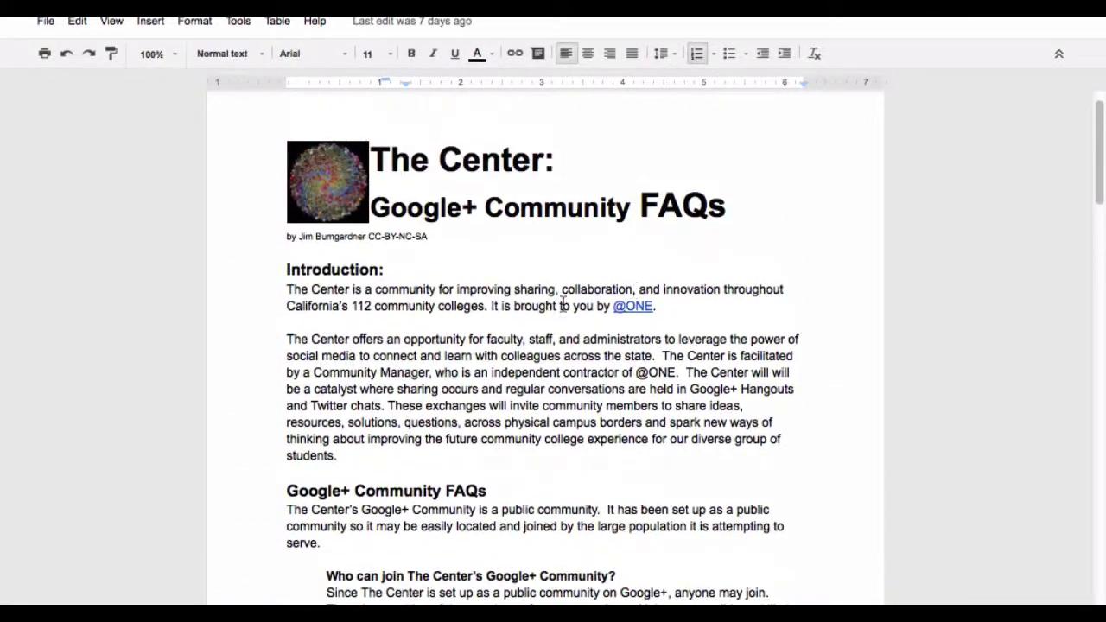